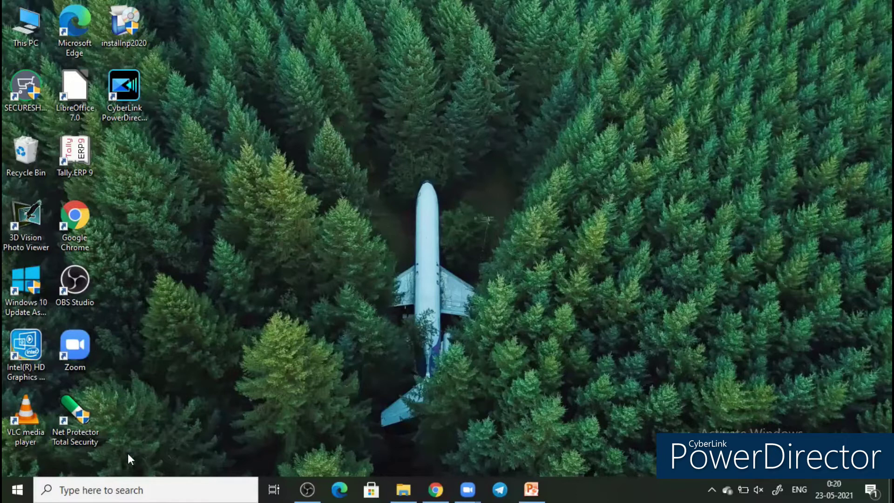
Step: Launch Word 2010 from Windows search, then bring the IT NOTES folder window forward
click(111, 490)
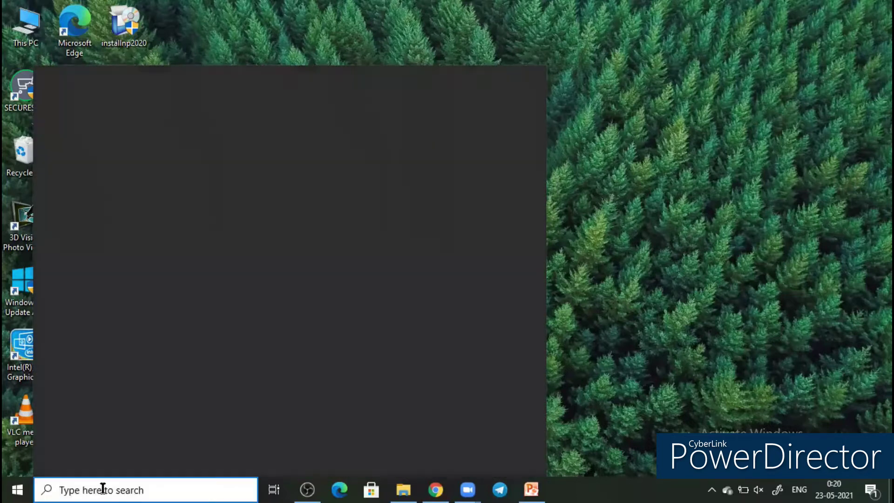
text(word)
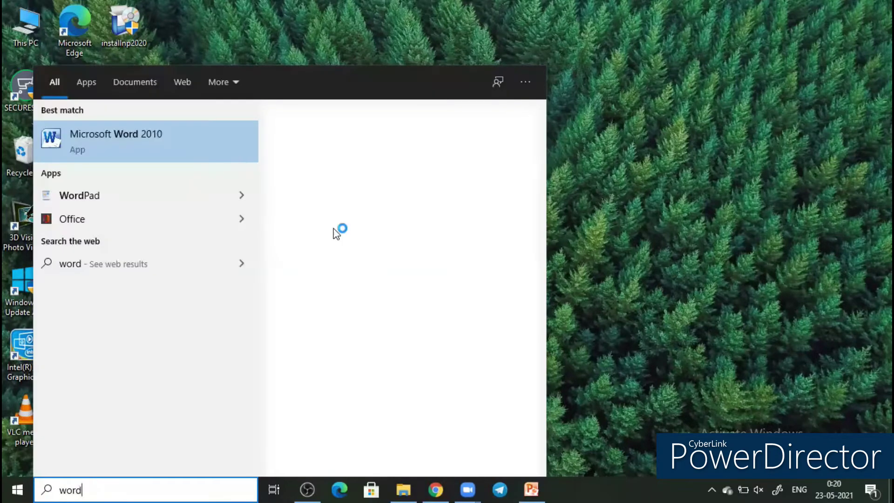
key(Return)
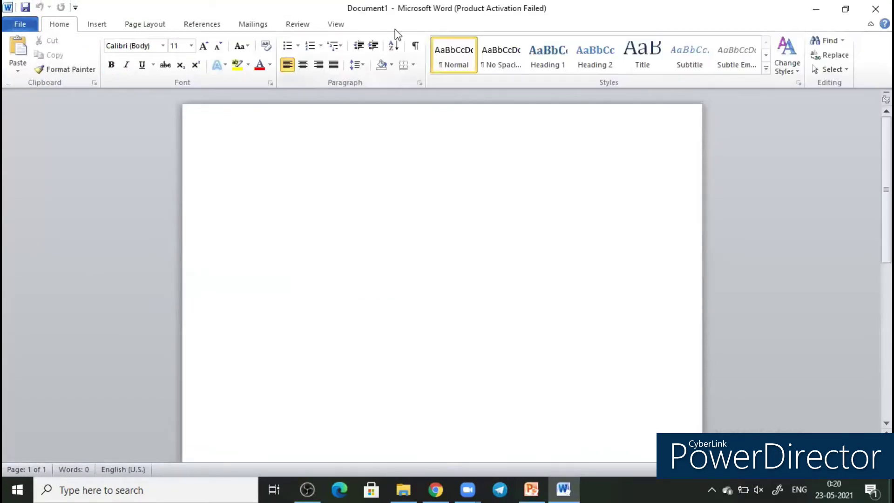
click(404, 490)
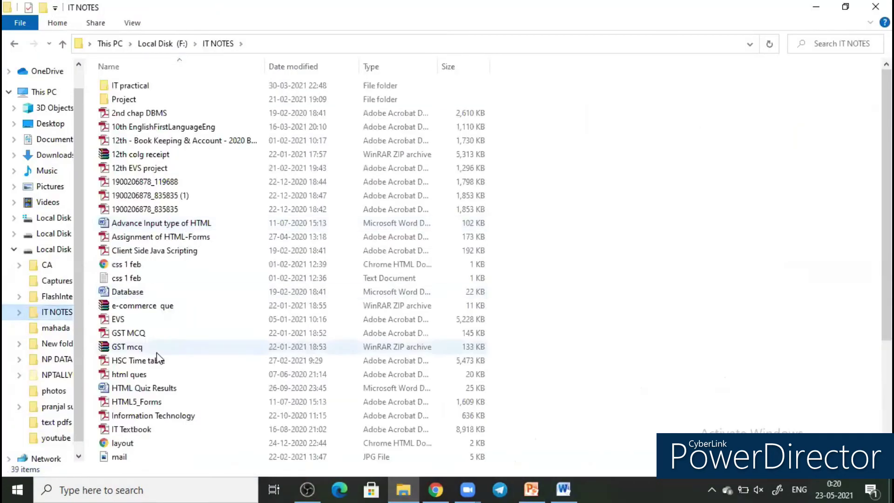
Step: Open IT Textbook.pdf at page 121 and select the SOP 2 assignment text
double_click(164, 430)
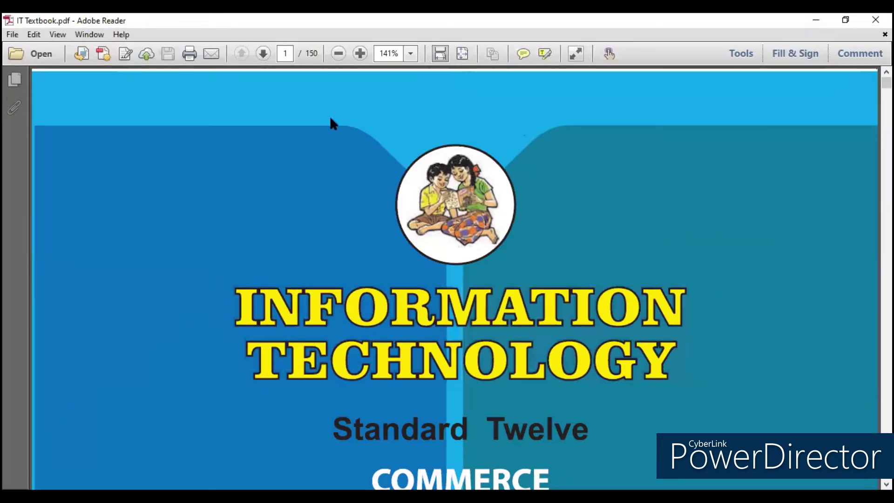
click(286, 53)
text(121)
key(Return)
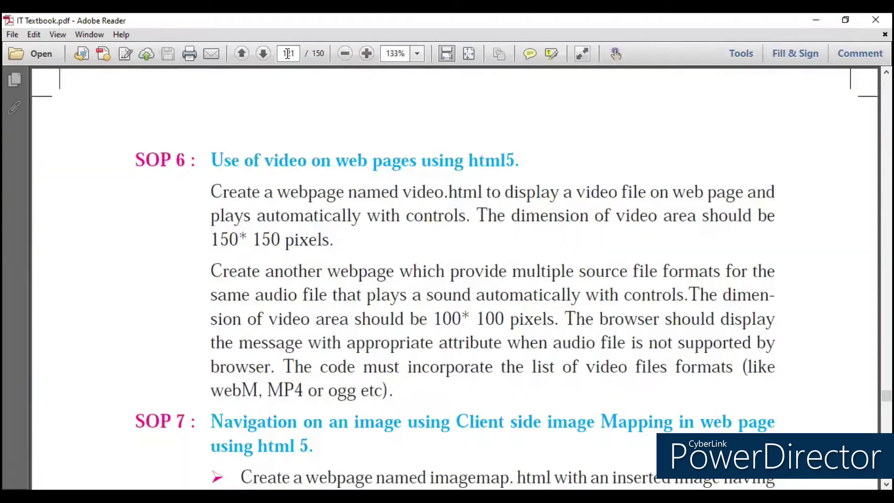
scroll(448, 279, down, 10)
scroll(447, 280, down, 6)
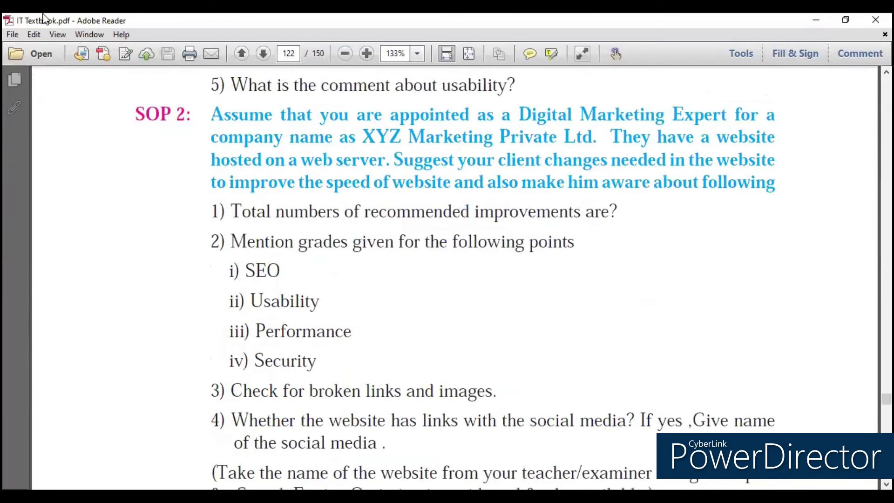
click(134, 115)
drag(223, 115, 388, 443)
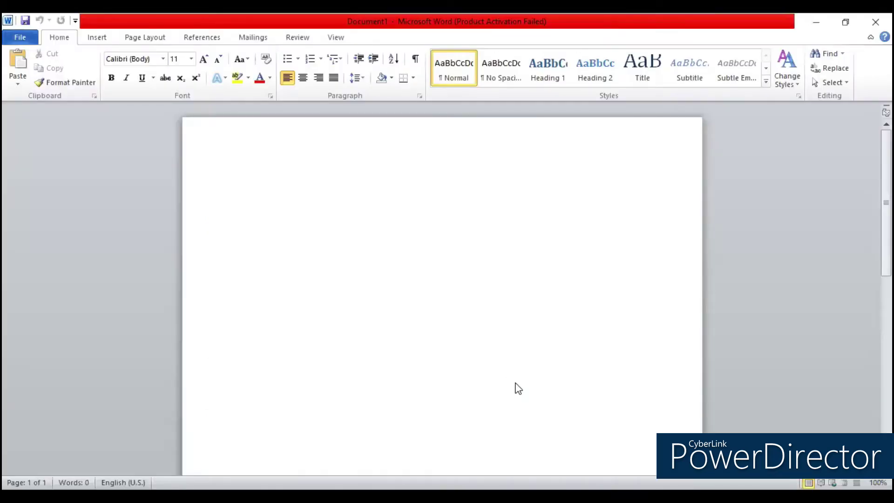
Step: Paste the SOP 2 assignment into the blank document and make its opening paragraph red
text(ssume that you are appointed as a Digital Marketing Expert for a company name as XYZ Marketing Private Ltd. They have a website hosted on a web server. Suggest your client changes needed in the website to improve the speed of website and also make him aware about following 1) Total numbers of recommended improvements are? 2) Mention grades given for the following points i) SEO ii) Usability iii) Performance iv) Security 3) Check for broken links and images. 4) Whether the website has links with the social media? If yes ,Give name of the social media .)
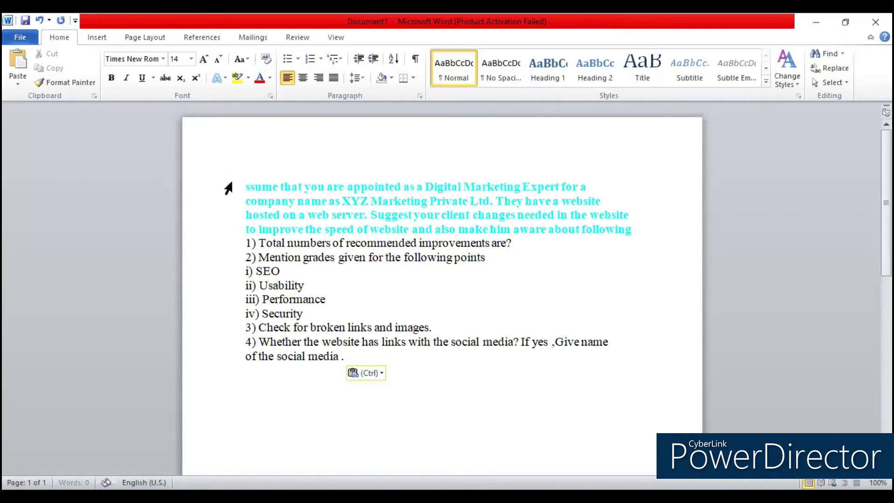
click(246, 188)
text(A)
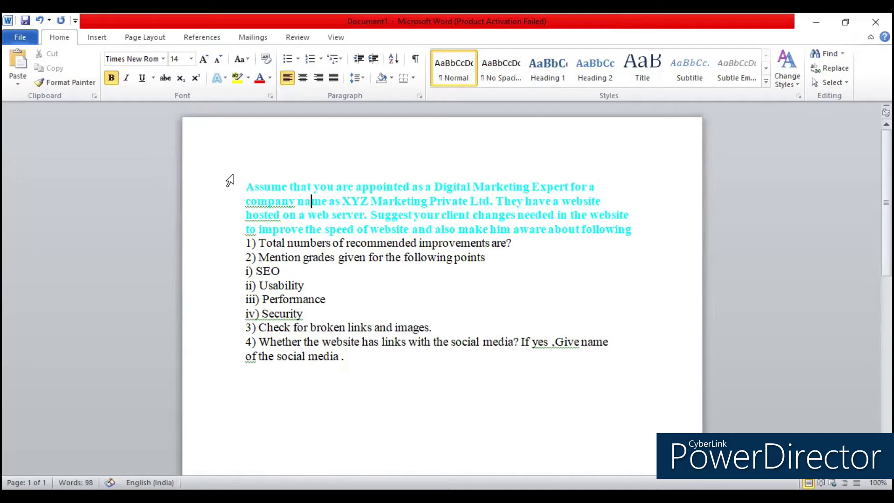
right_click(520, 241)
click(637, 231)
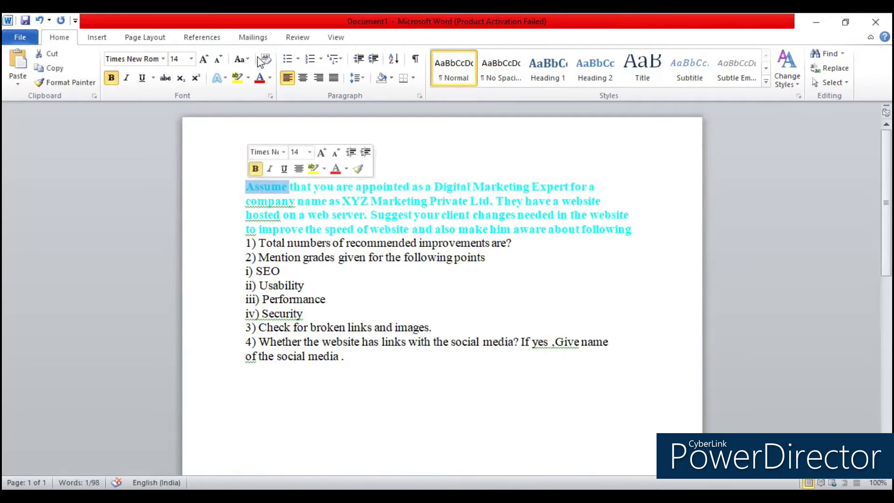
drag(637, 230, 290, 189)
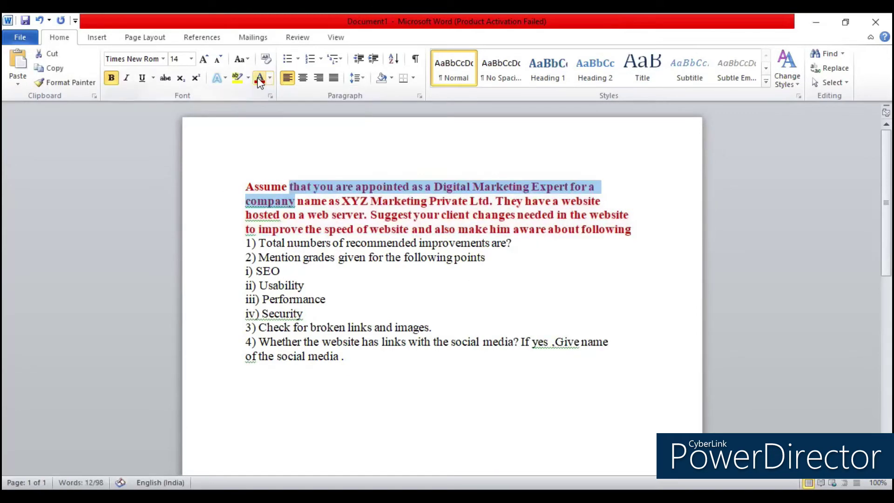
click(601, 285)
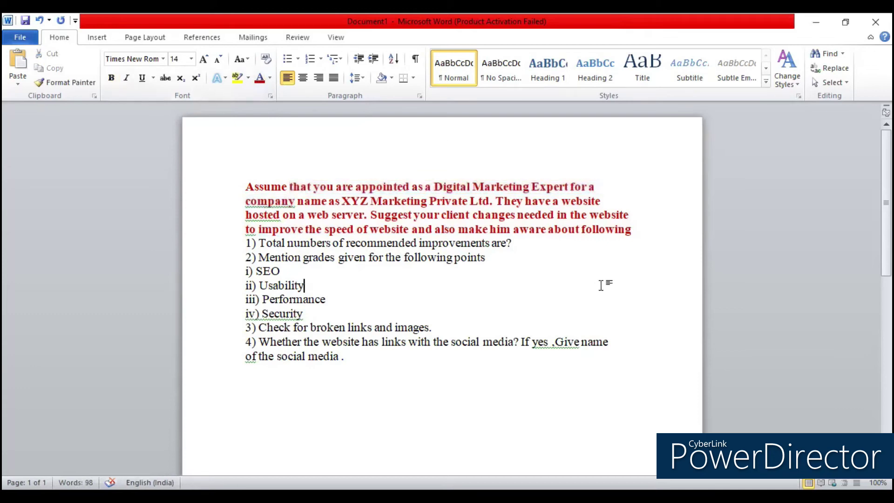
click(638, 239)
click(643, 226)
Step: Add blank lines after the red paragraph, question 1, the Security item and question 3
key(Return)
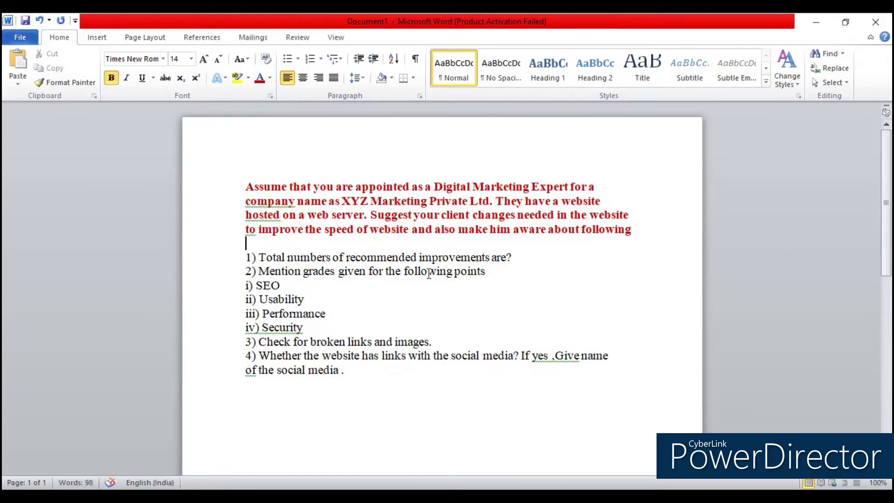
click(518, 258)
key(Return)
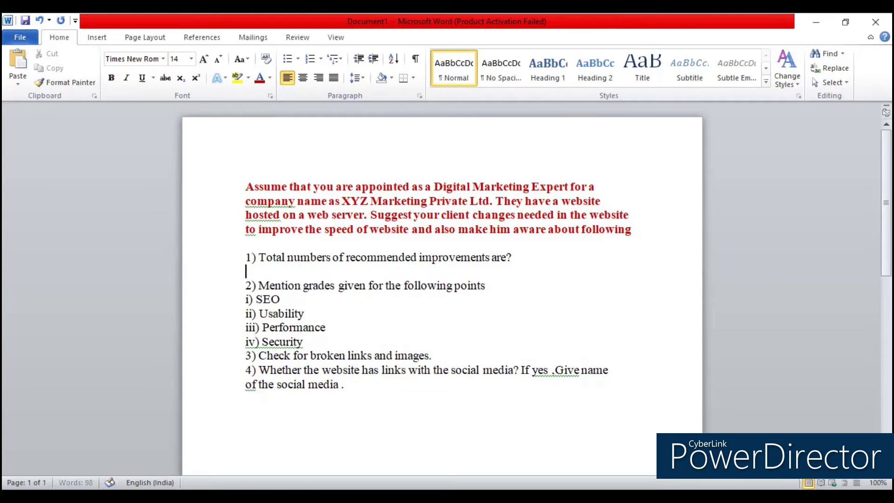
click(354, 342)
key(Return)
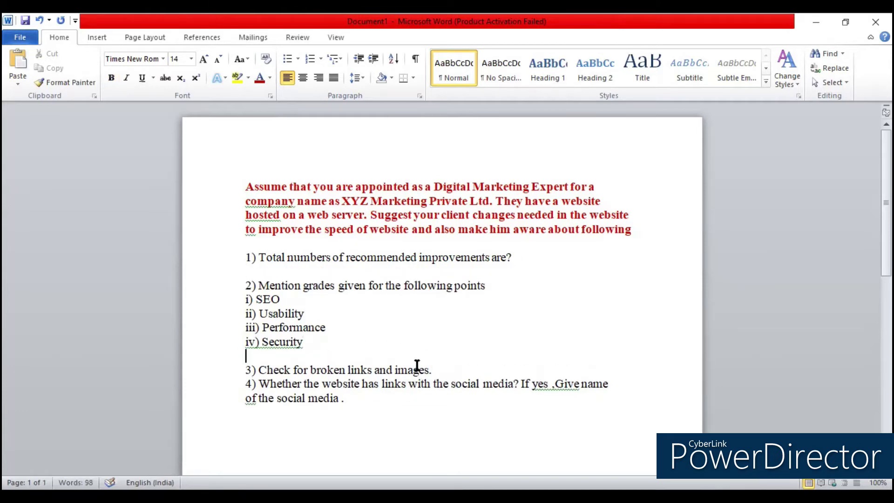
key(Return)
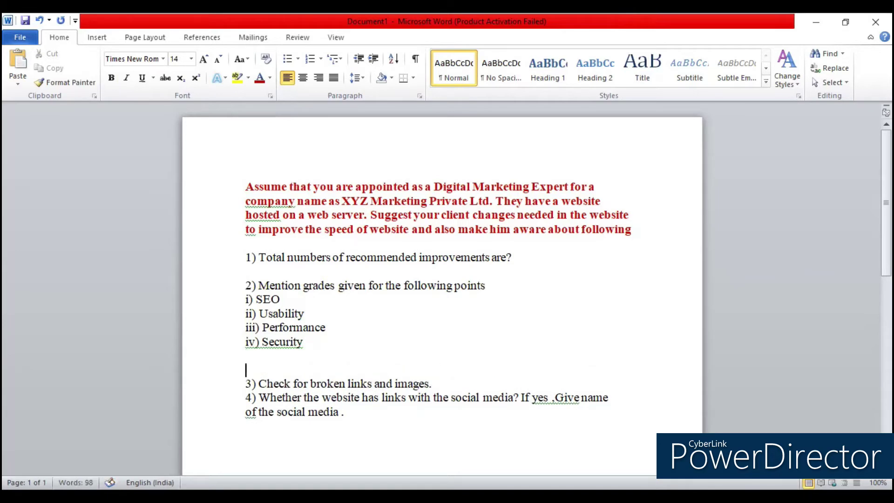
key(BackSpace)
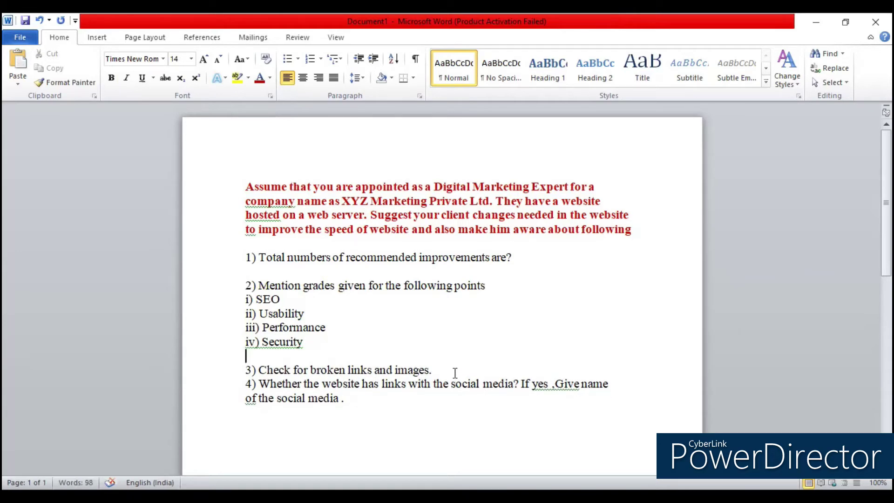
click(454, 372)
key(Return)
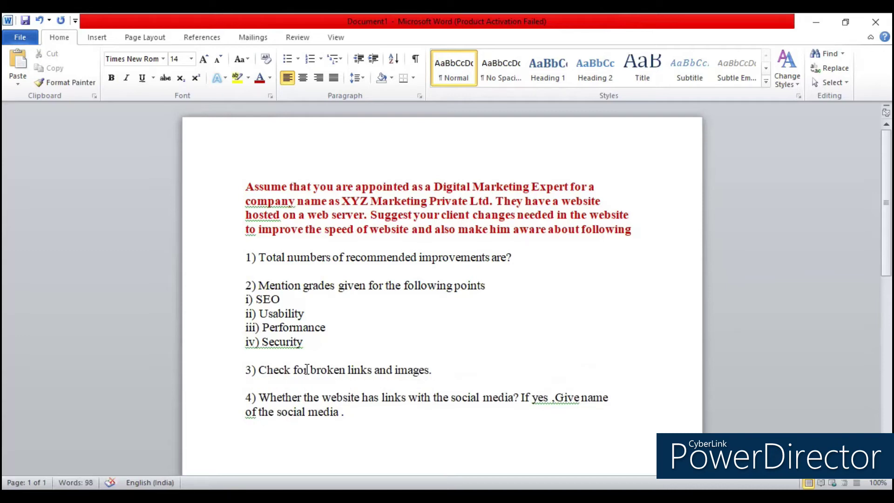
Step: Type 'Flipkart' below the red paragraph and colour it orange
click(262, 242)
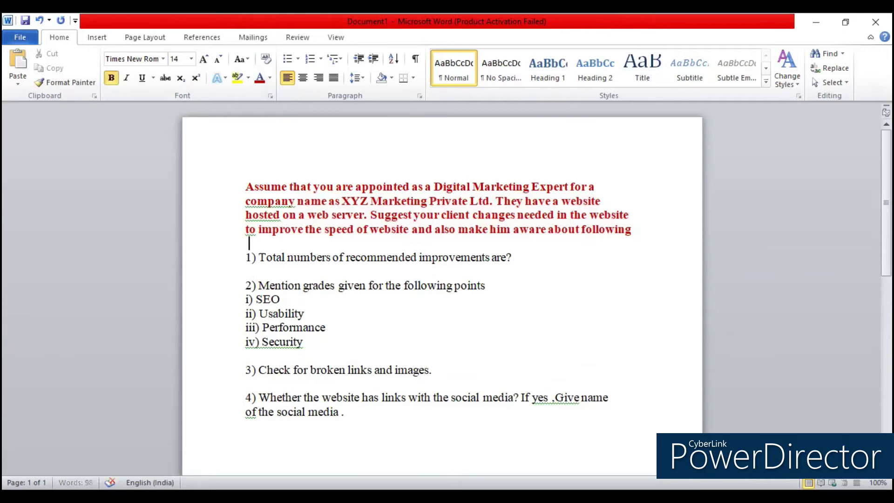
text(Fi)
text(r)
text(s)
key(BackSpace)
key(BackSpace)
key(BackSpace)
text(l)
text(ipka)
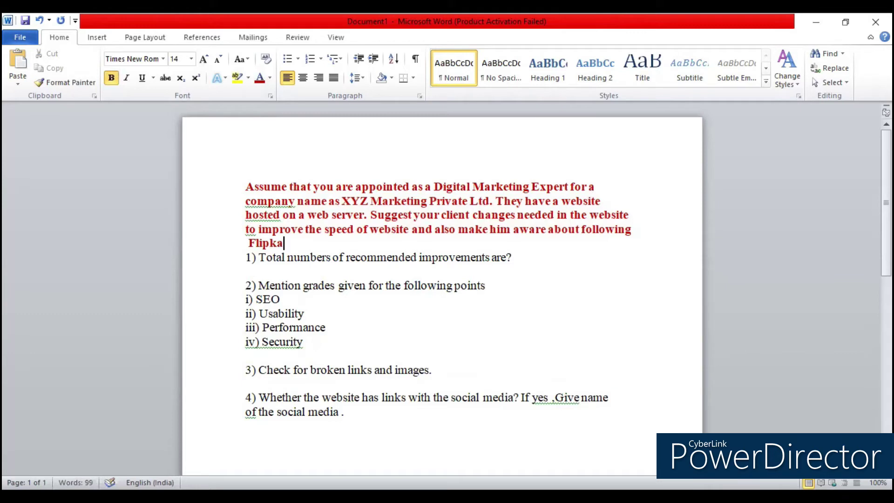
text(rt)
key(Return)
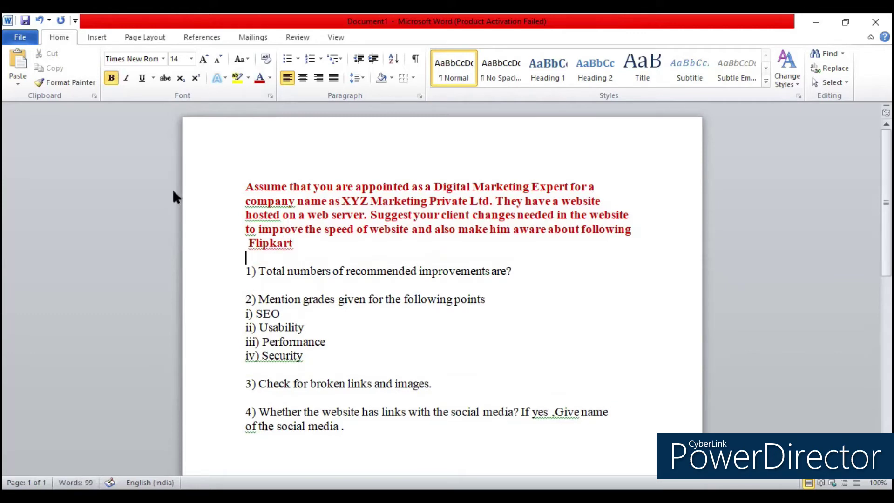
double_click(250, 242)
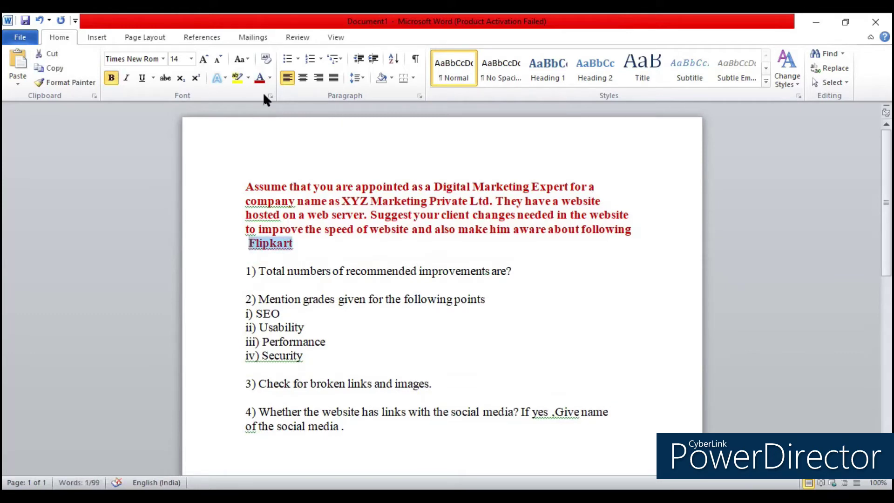
click(271, 79)
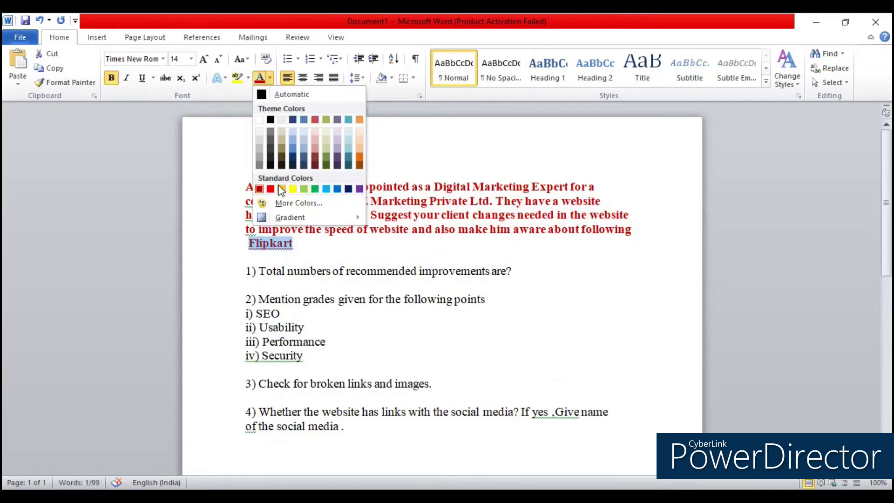
click(281, 189)
click(333, 258)
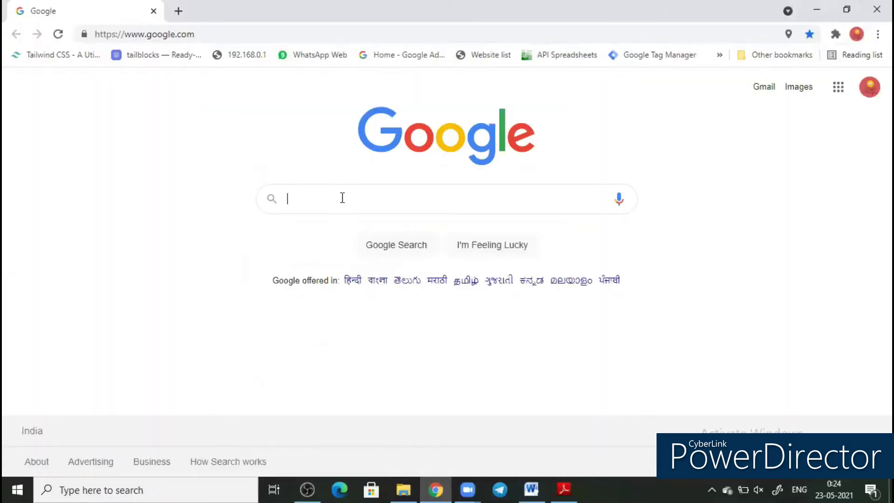
Step: Load flipkart.com in Chrome
click(343, 198)
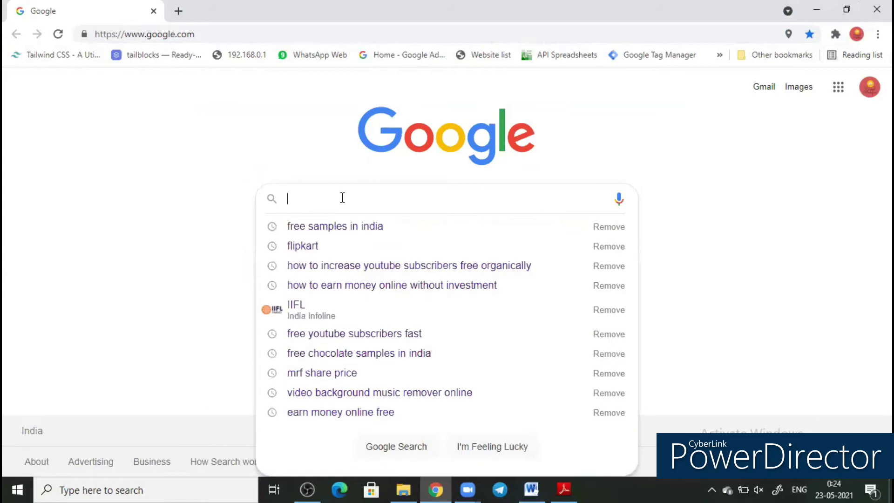
text(seo)
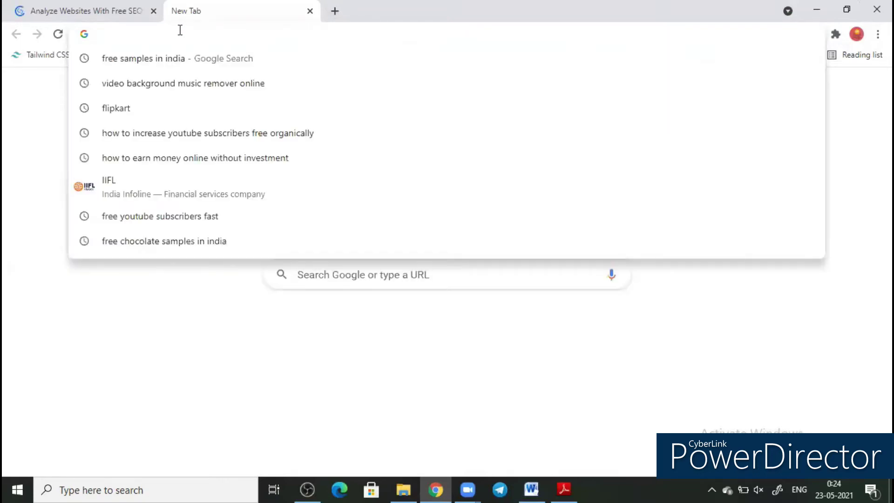
text(flipkart.com)
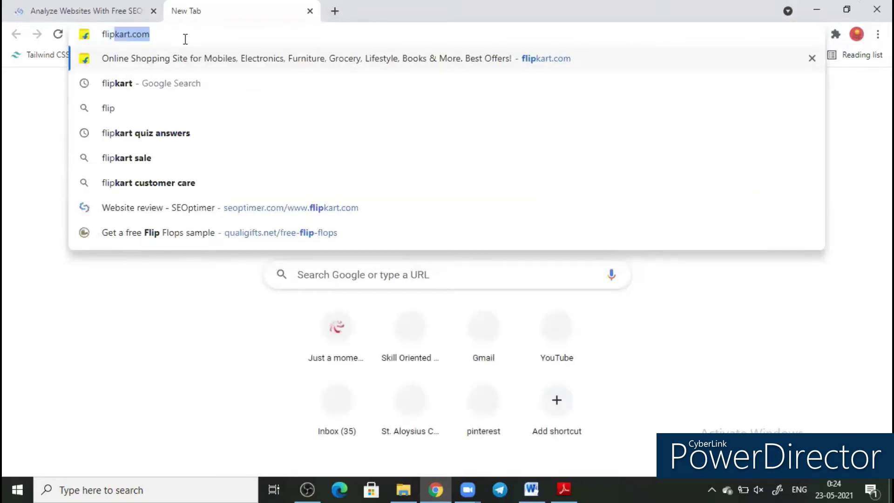
click(185, 38)
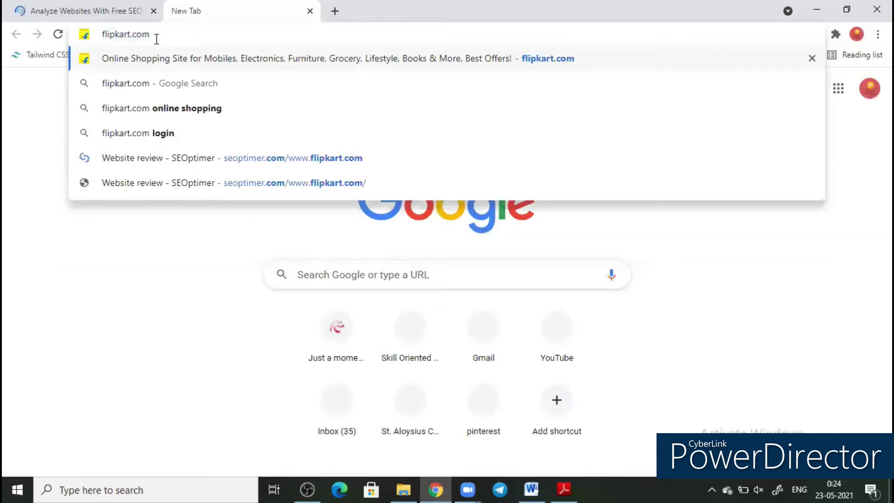
click(175, 60)
click(190, 34)
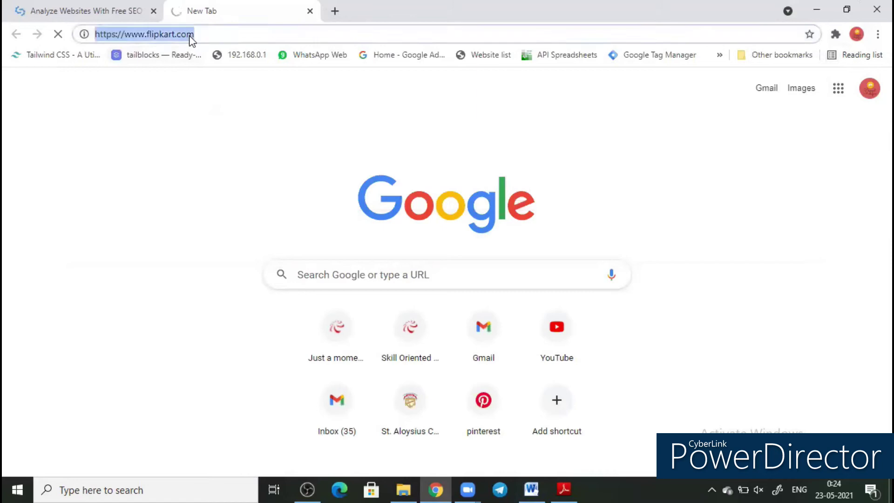
click(117, 6)
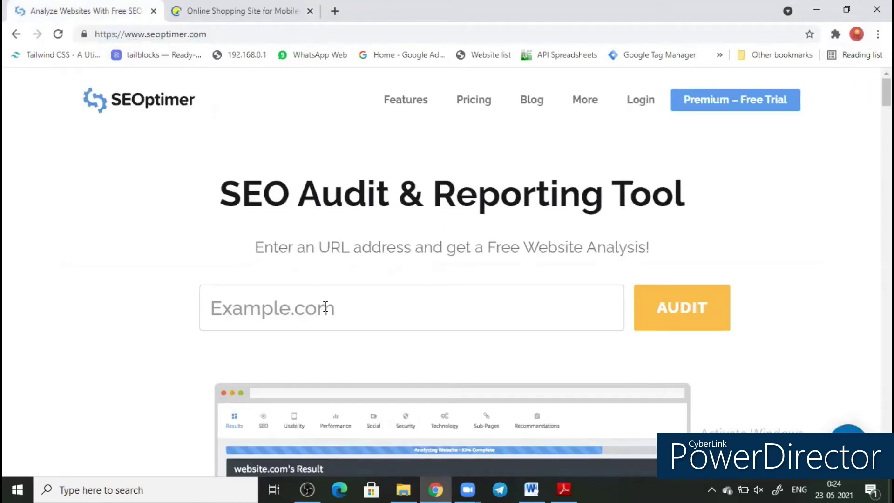
click(325, 308)
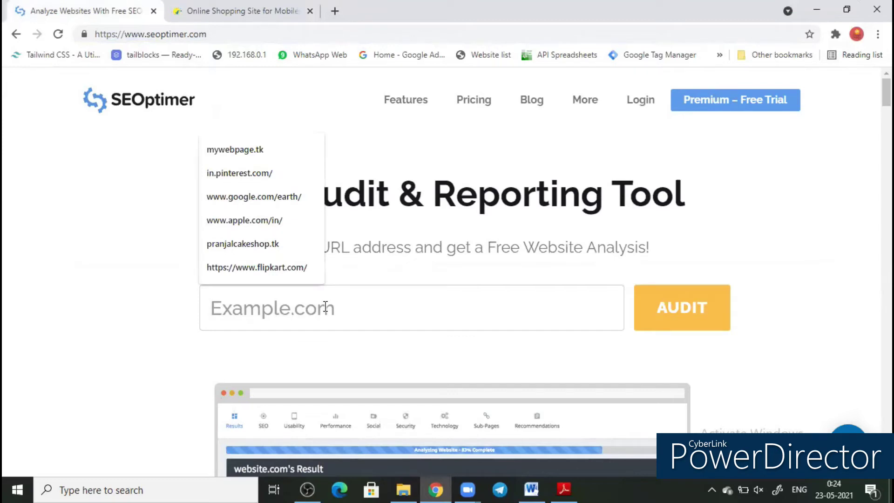
text(https://www.flipkart.com/)
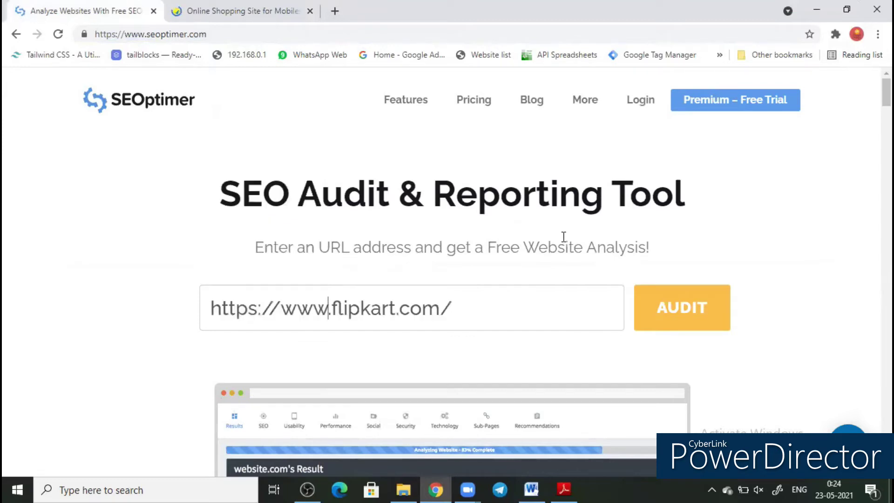
click(695, 324)
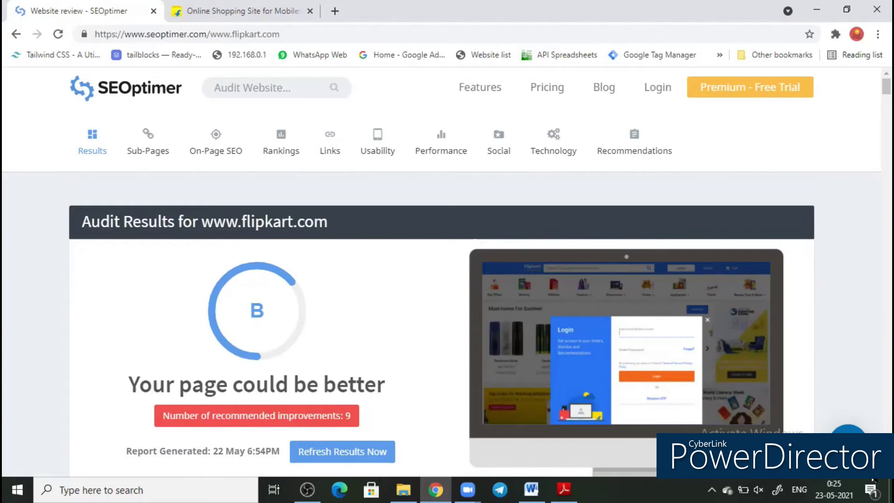
scroll(442, 313, down, 2)
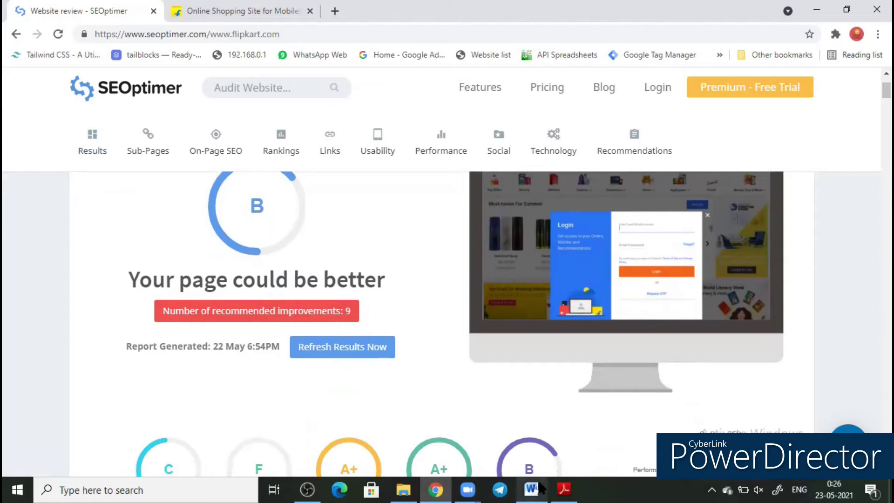
Step: Type 'Ans: 9' under question 1, followed by a blank line
mouse_move(531, 490)
click(524, 420)
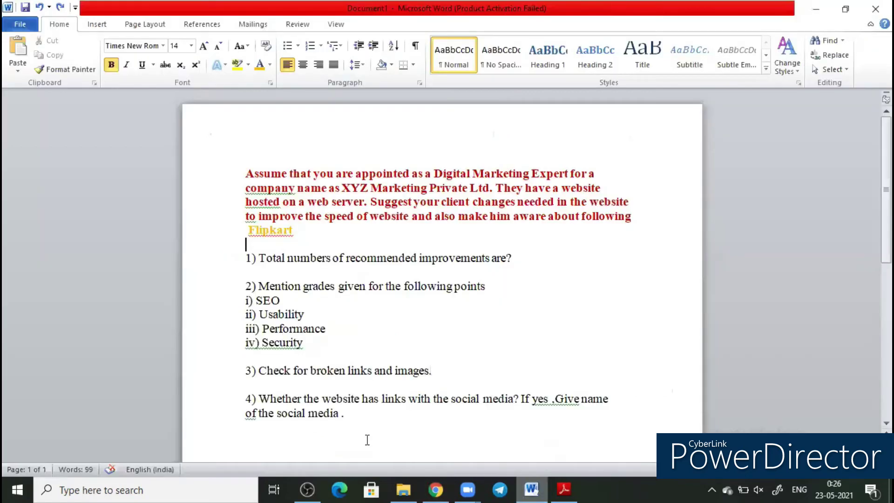
key(Down)
key(Down)
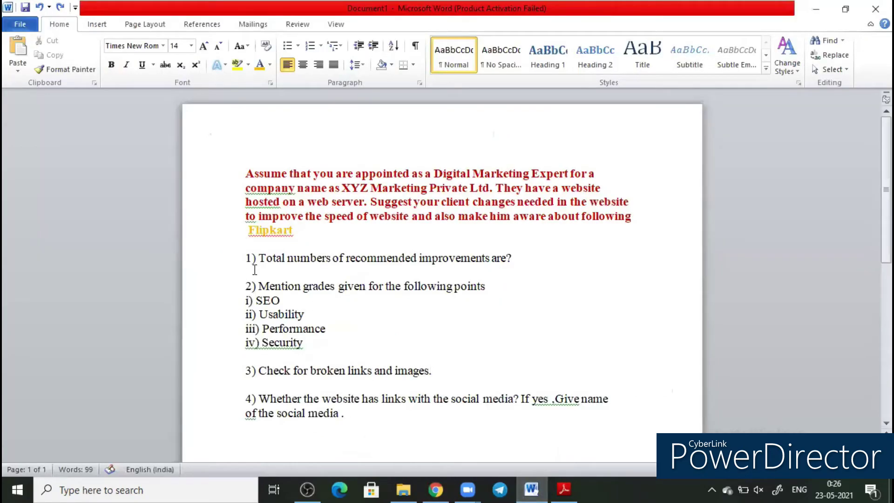
text(9)
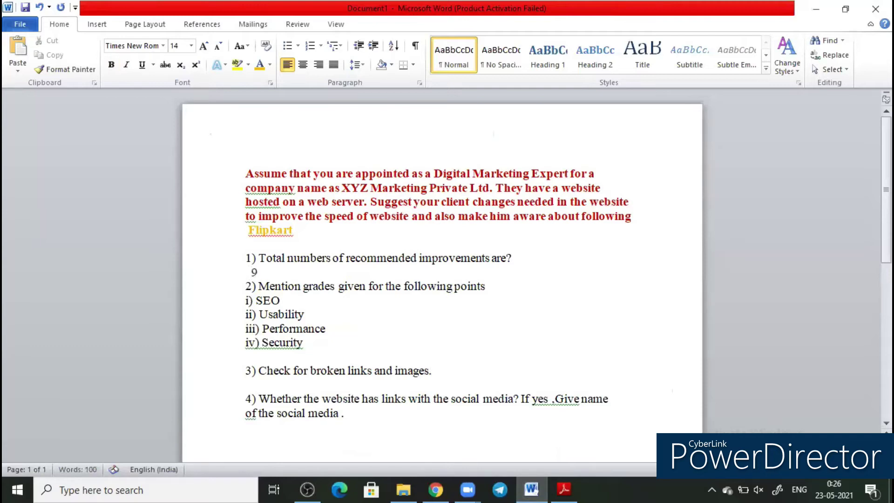
key(Left)
key(Left)
text(ans:)
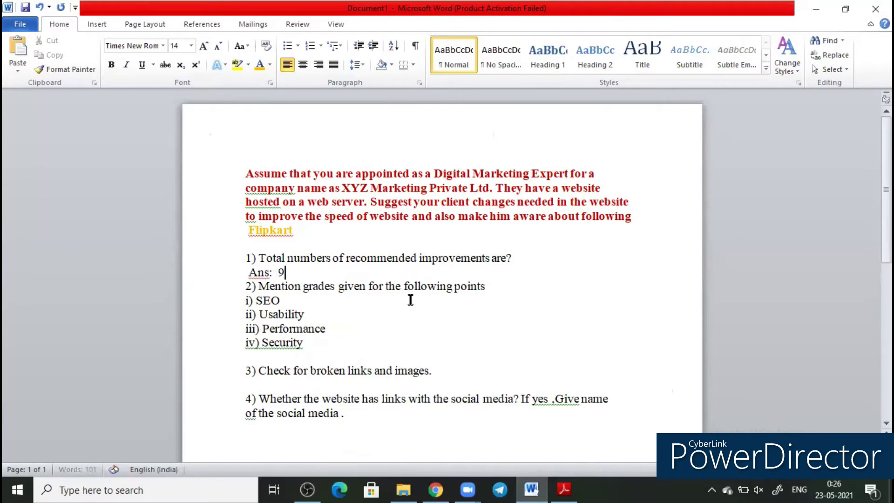
key(Return)
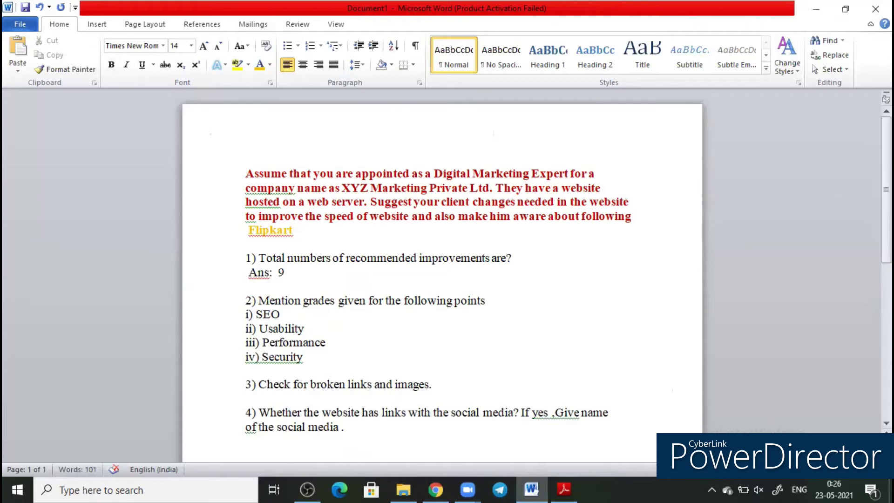
Step: Check the SEOptimer section grades (On-Page SEO C, Usability A+, Performance A+), then return to Word
click(436, 489)
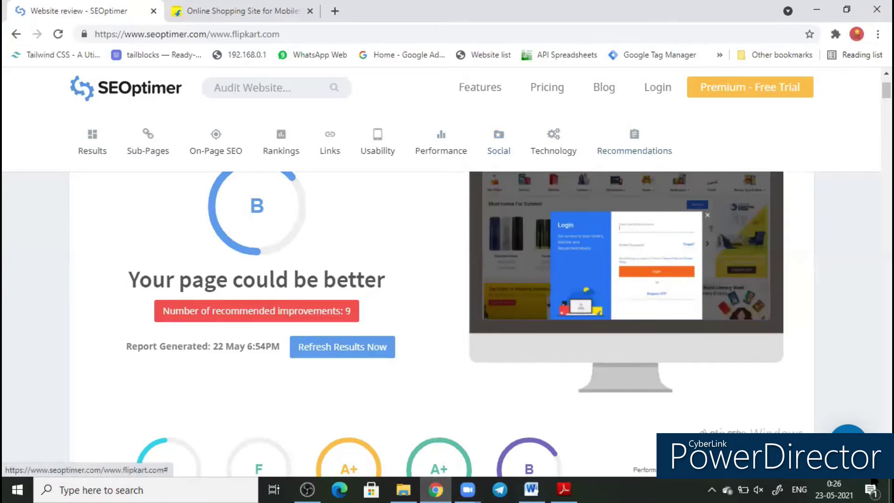
scroll(447, 322, down, 1)
scroll(448, 322, down, 2)
scroll(447, 322, down, 2)
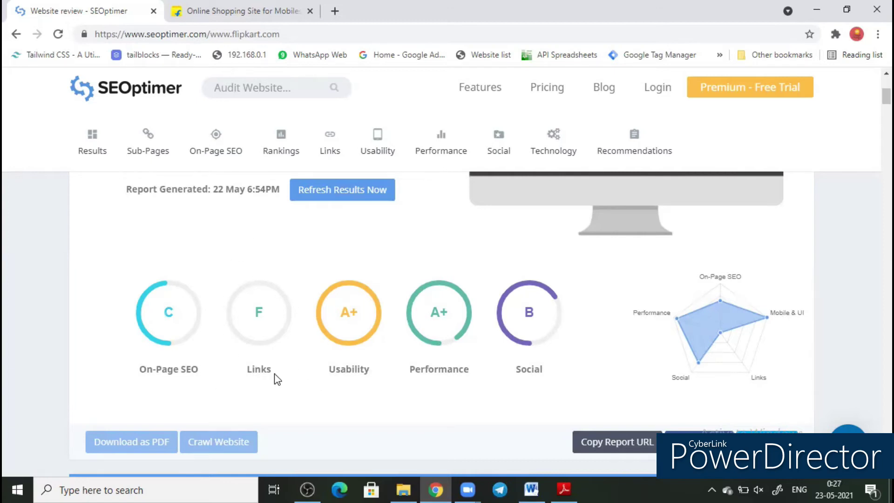
click(531, 489)
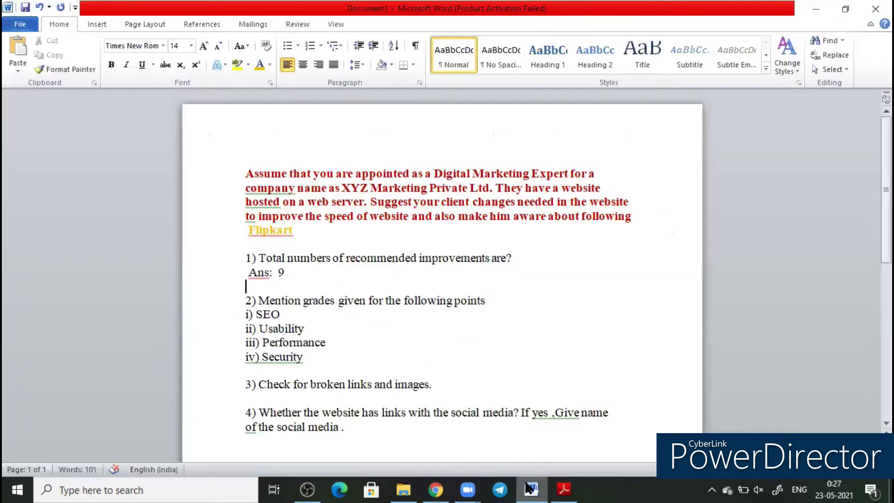
Step: Enter grades under question 2: SEO C, Usability A+, Performance A+, Security F
click(307, 315)
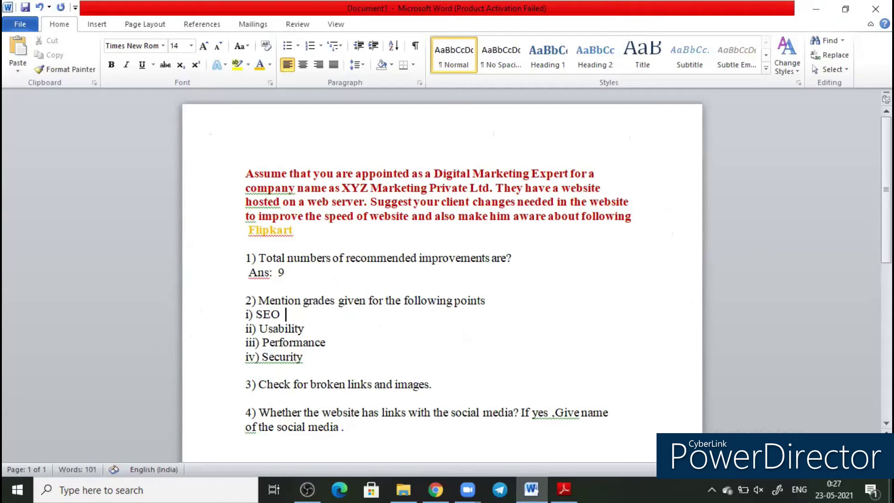
text(C)
drag(307, 334, 312, 334)
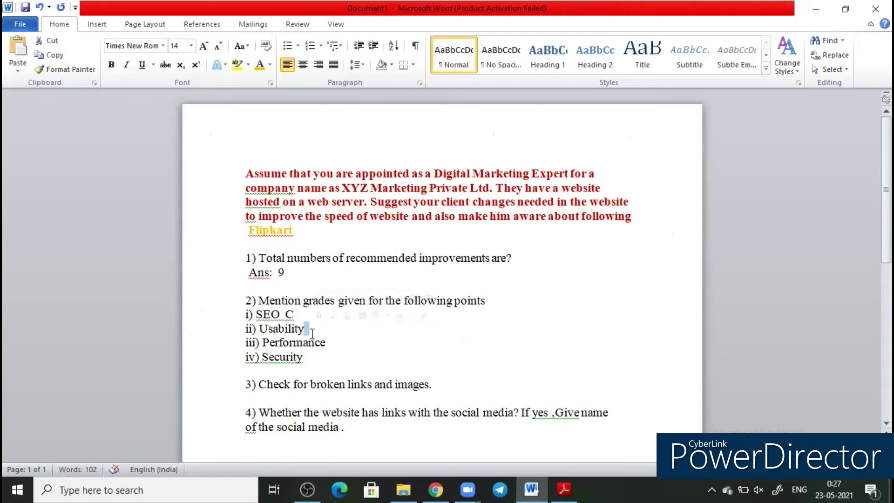
key(BackSpace)
text(A)
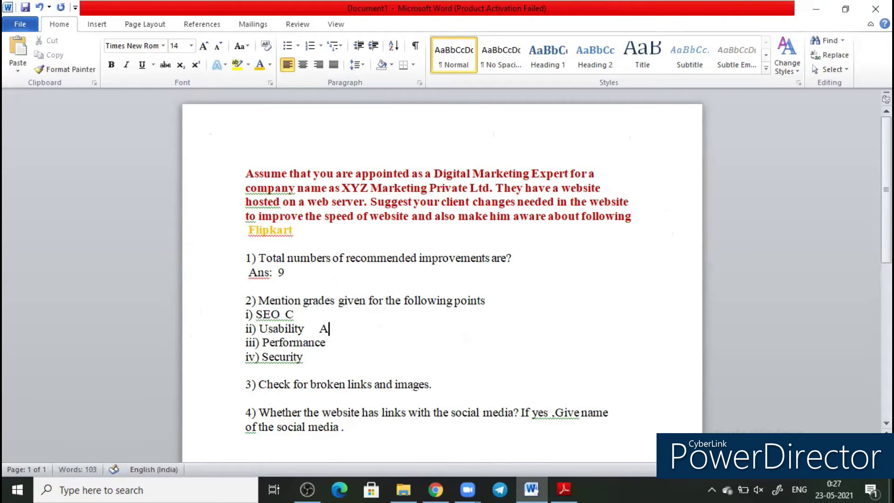
text(+)
key(Down)
text(A)
text(+)
key(Return)
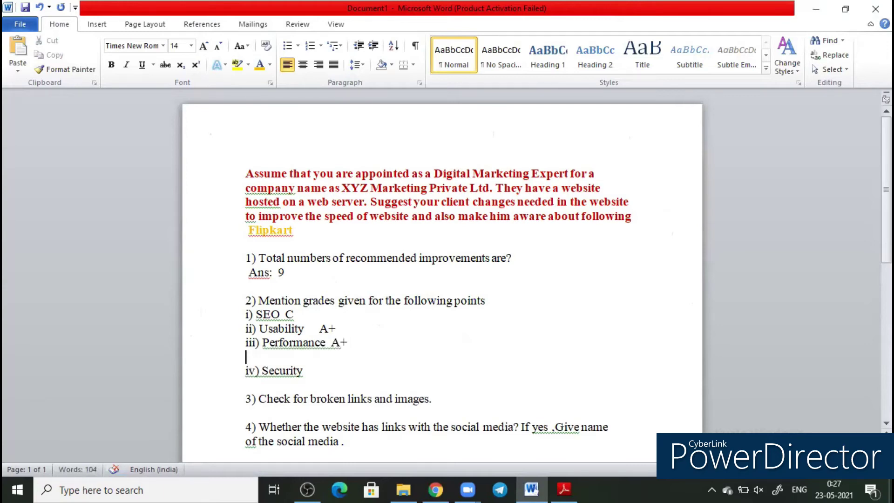
key(BackSpace)
key(Down)
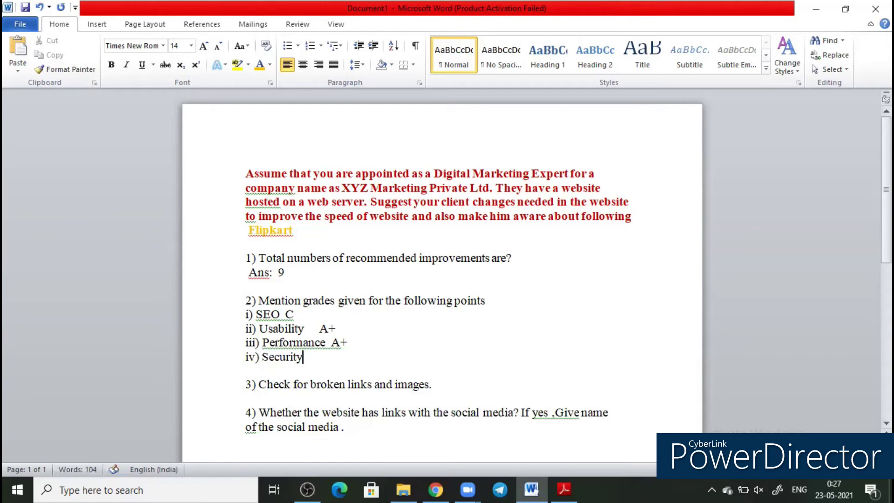
text(F)
Step: Scroll the On-Page SEO results down to the Links section showing 433 links
click(436, 489)
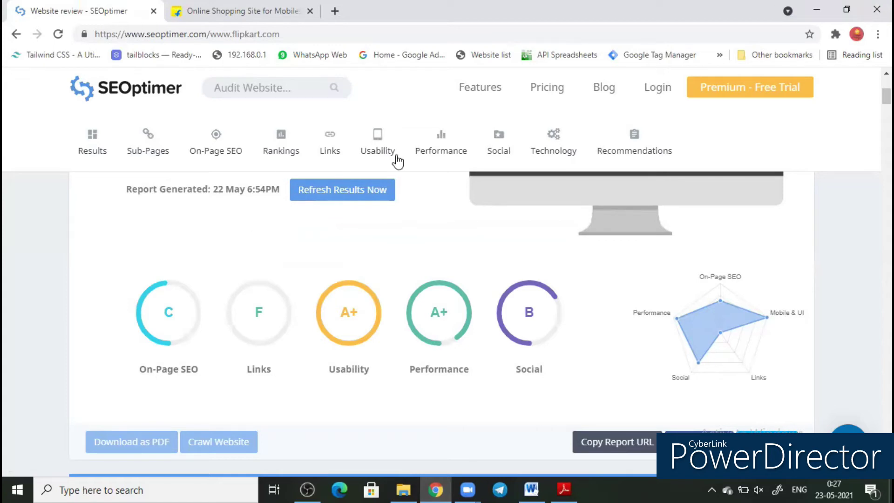
click(217, 150)
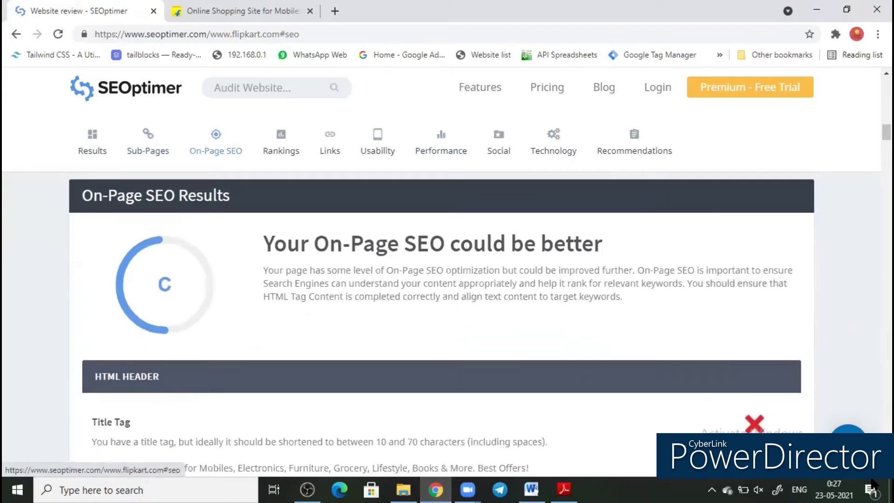
key(Down)
key(Down)
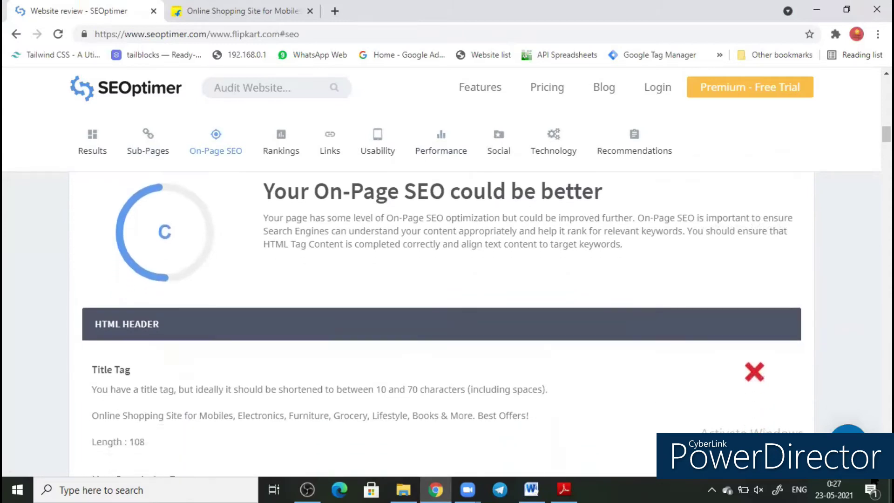
key(Down)
key(Down)
key(Down)
key(Down)
key(Down)
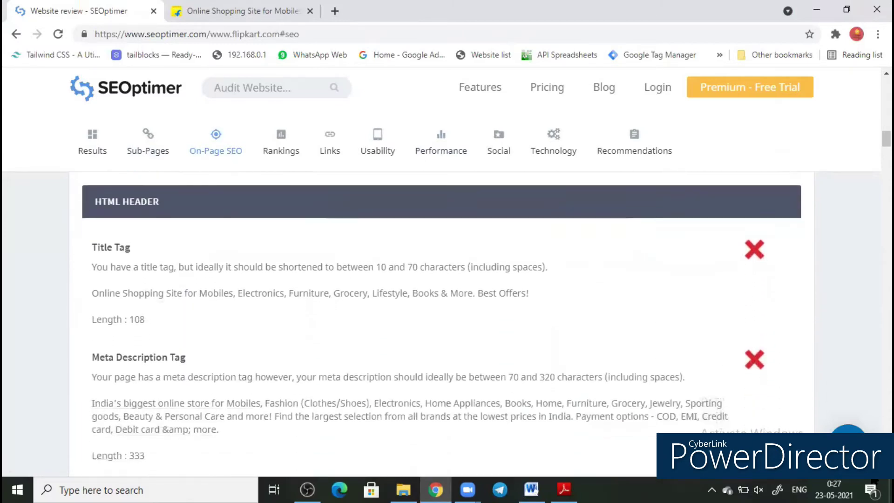
key(Down)
key(Down)
key(Down)
key(Down)
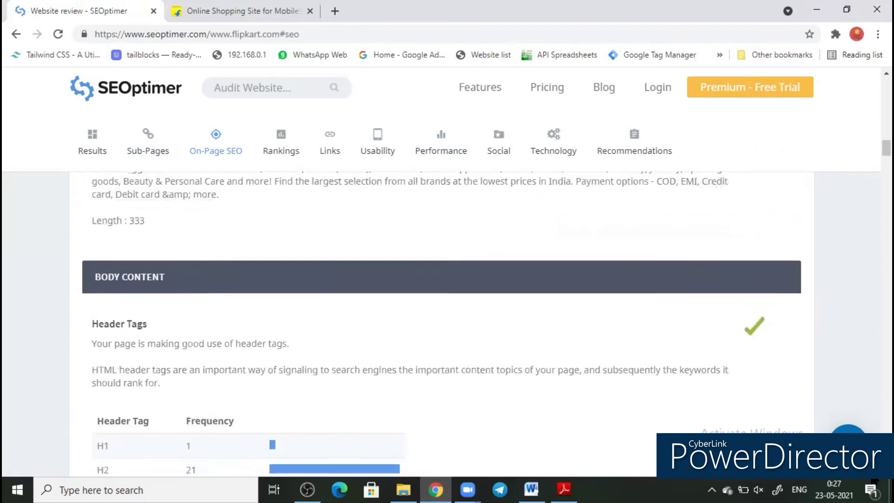
key(Down)
key(Down)
key(Down)
key(Down)
key(Down)
key(Down)
key(Down)
key(Down)
key(Down)
key(Down)
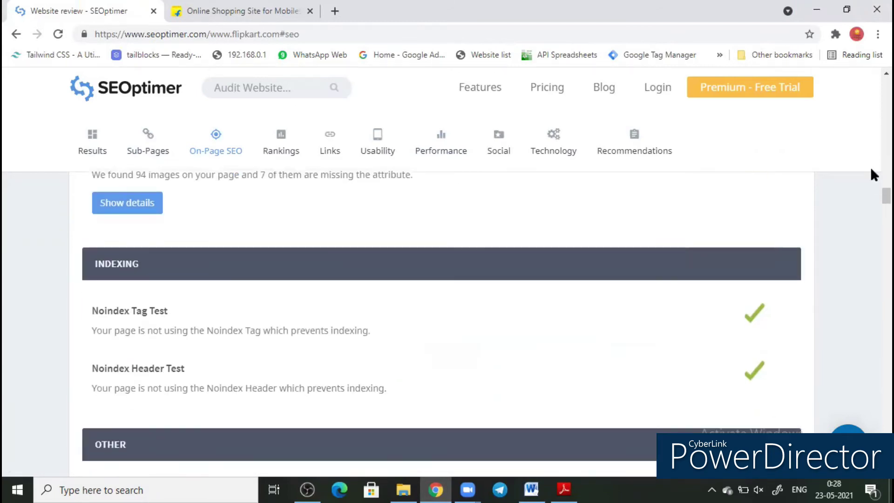
key(Page_Up)
key(Page_Down)
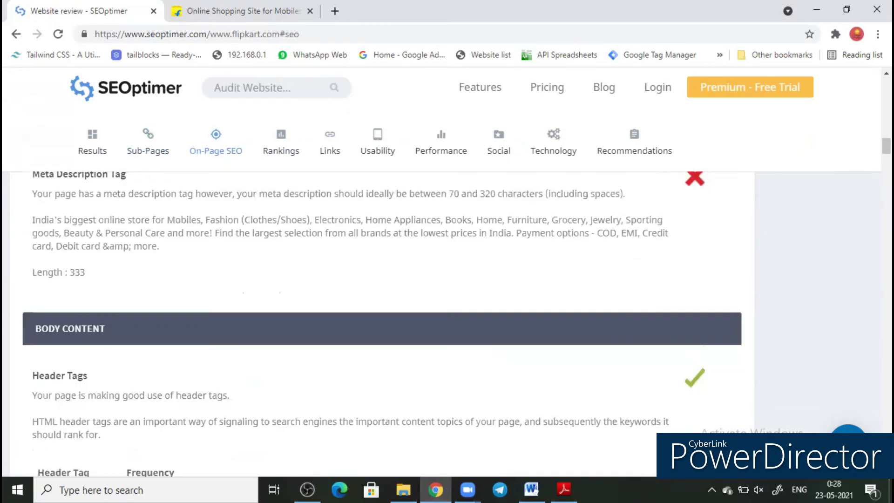
scroll(447, 314, down, 5)
scroll(447, 314, down, 5)
scroll(447, 314, down, 5)
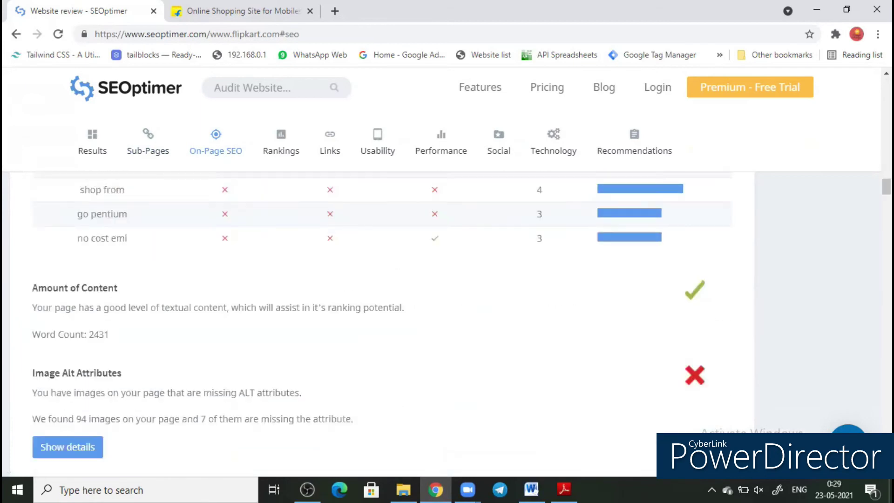
scroll(382, 324, down, 5)
scroll(382, 324, down, 5)
scroll(382, 323, down, 5)
scroll(383, 323, down, 2)
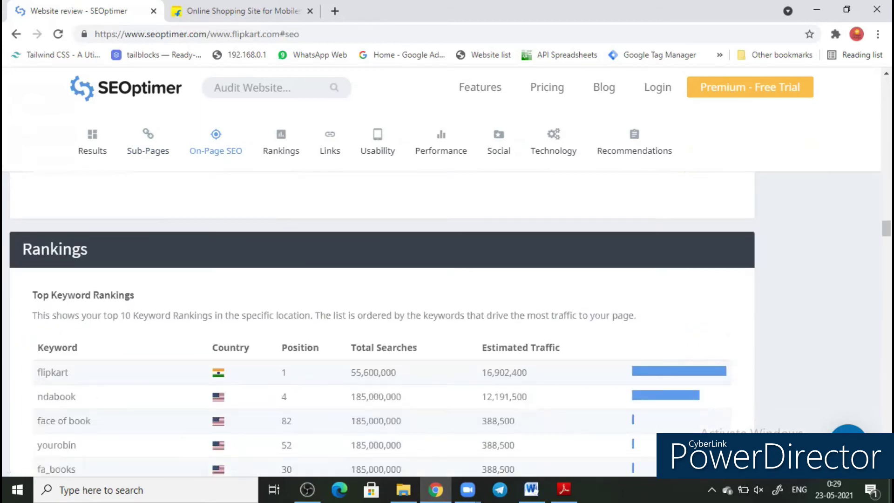
scroll(382, 324, down, 5)
scroll(382, 323, down, 4)
scroll(382, 323, down, 1)
scroll(382, 323, down, 4)
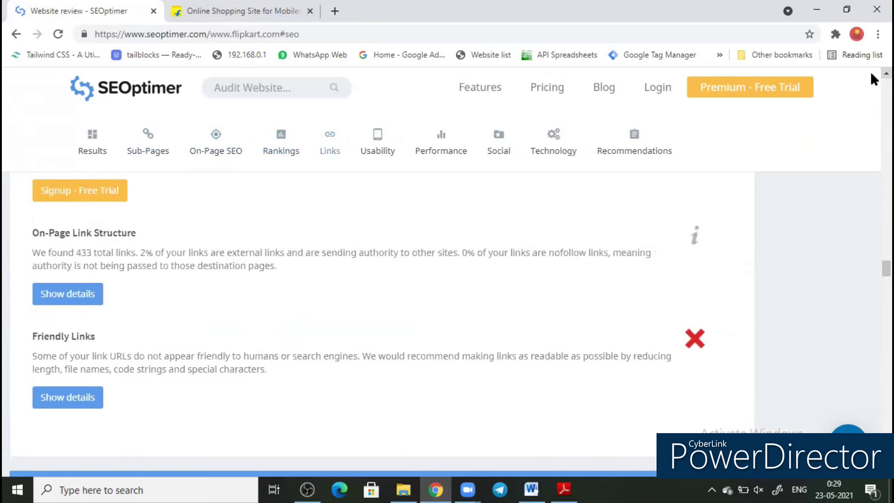
scroll(871, 73, up, 1)
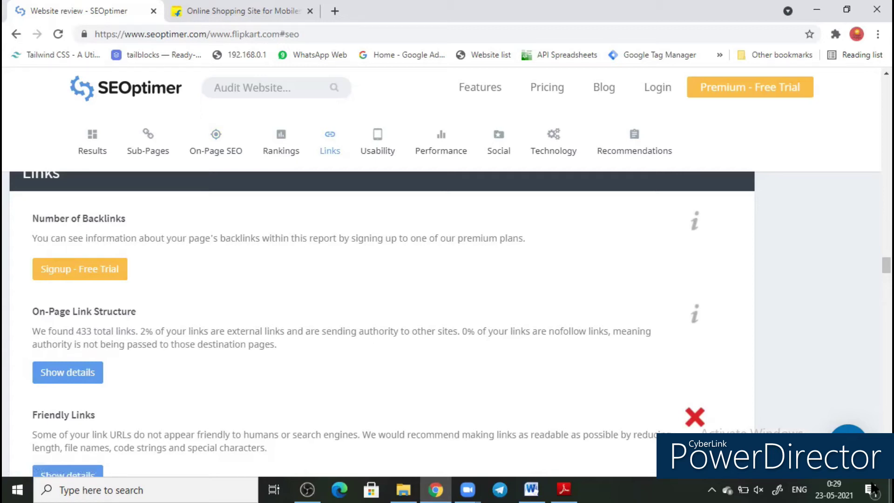
scroll(382, 325, down, 1)
scroll(383, 324, down, 1)
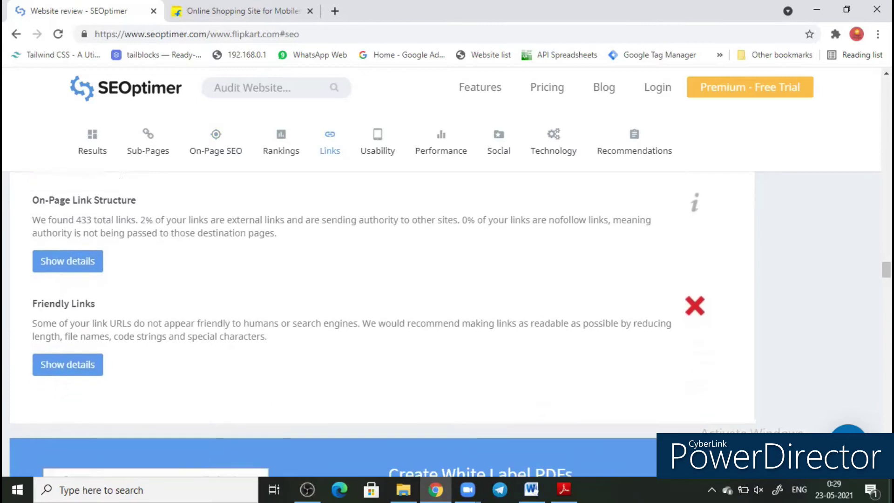
scroll(382, 325, down, 1)
scroll(383, 325, down, 1)
scroll(382, 324, down, 1)
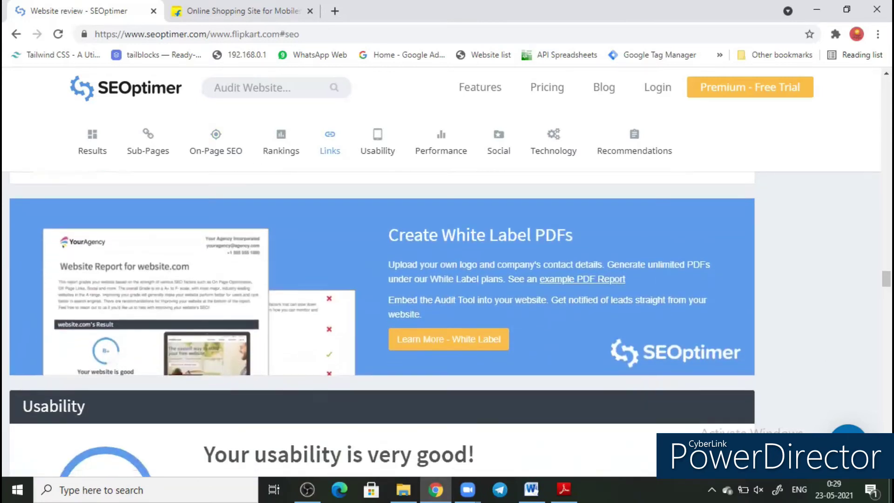
scroll(382, 325, down, 1)
scroll(383, 324, down, 1)
scroll(383, 312, down, 1)
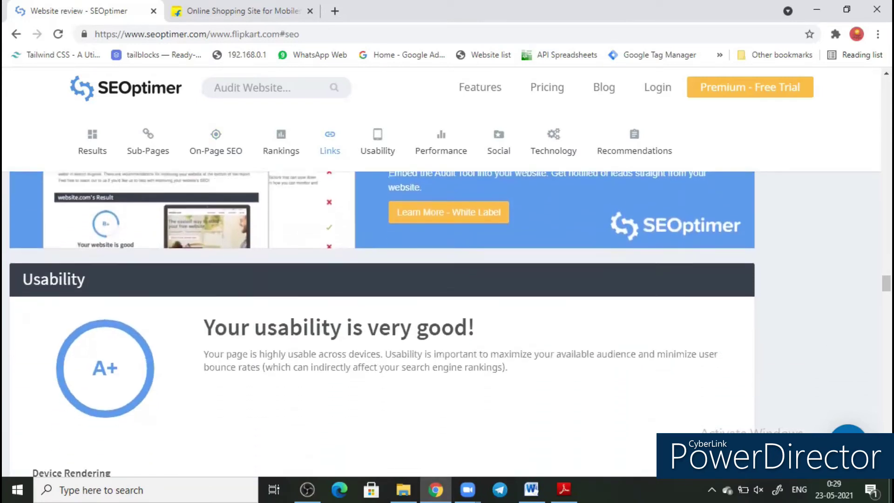
scroll(382, 311, down, 1)
scroll(383, 311, down, 1)
scroll(382, 310, down, 1)
scroll(382, 311, down, 1)
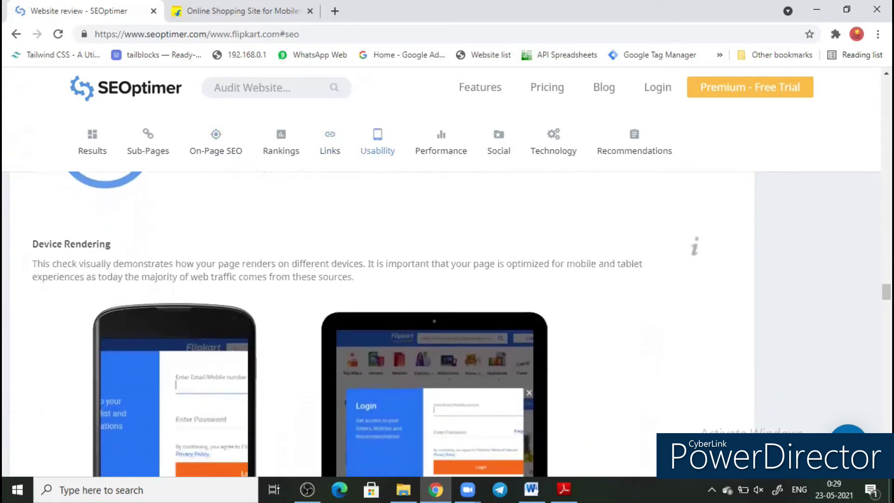
scroll(382, 311, down, 1)
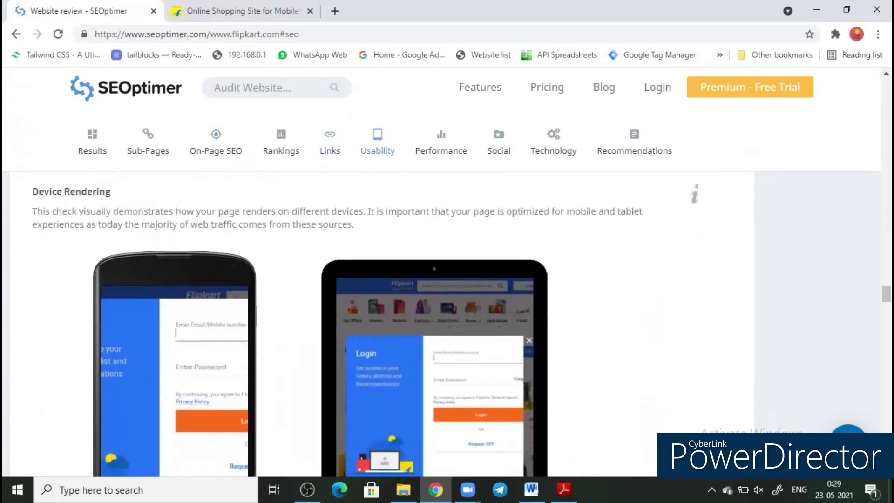
scroll(382, 311, down, 1)
scroll(382, 311, down, 1)
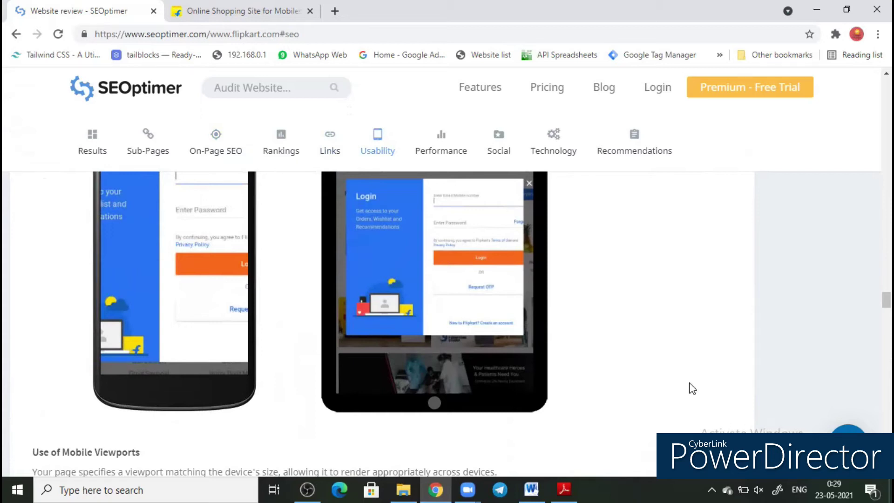
Step: Open the Social Results section of the Flipkart audit, graded B
click(494, 147)
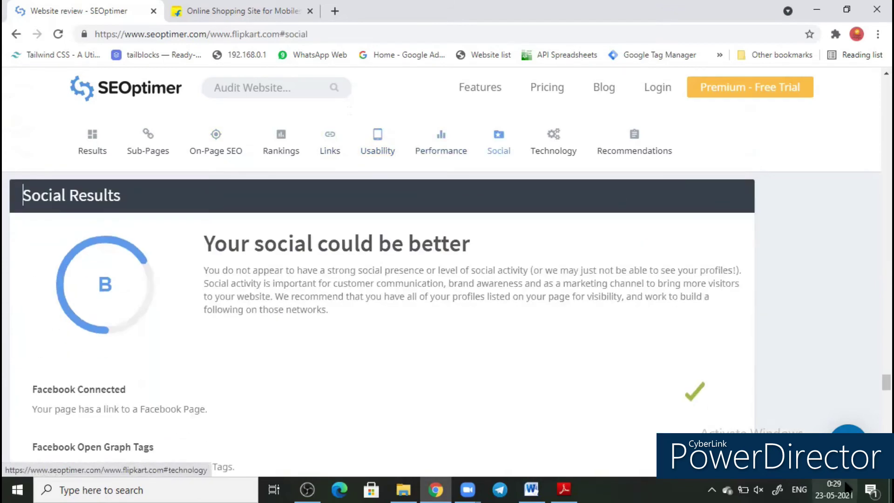
scroll(533, 424, down, 1)
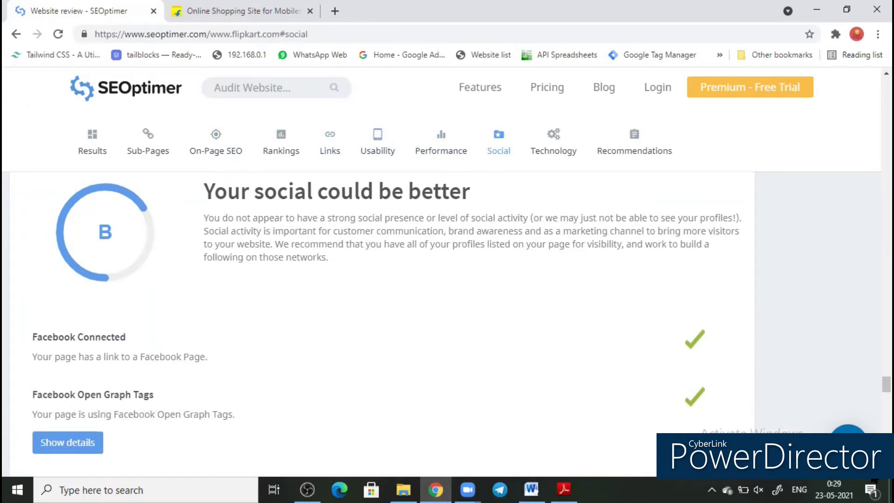
scroll(388, 326, down, 1)
scroll(462, 324, down, 1)
scroll(461, 324, down, 1)
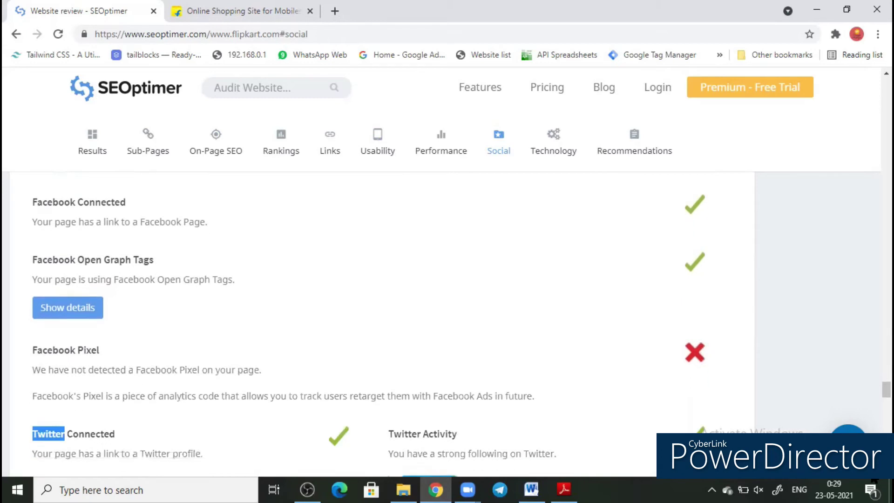
scroll(461, 324, down, 2)
scroll(461, 325, down, 1)
scroll(462, 324, down, 1)
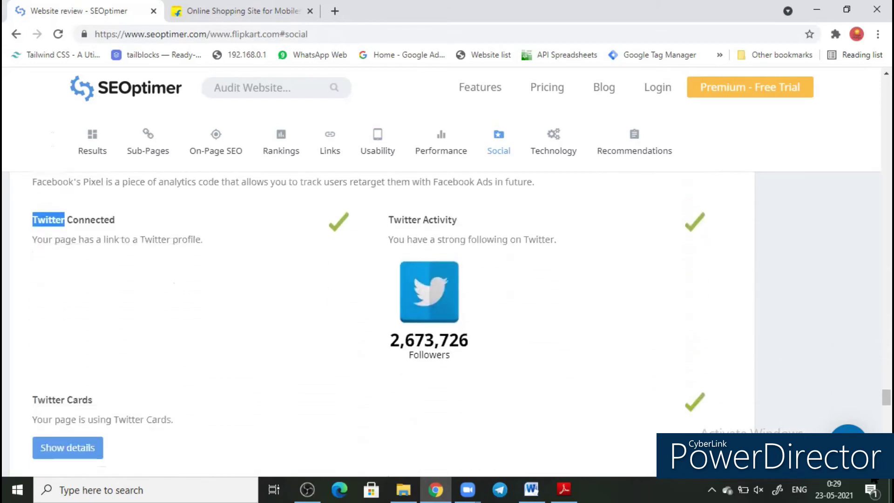
scroll(461, 325, down, 1)
scroll(462, 324, down, 1)
scroll(461, 324, down, 1)
scroll(461, 325, down, 1)
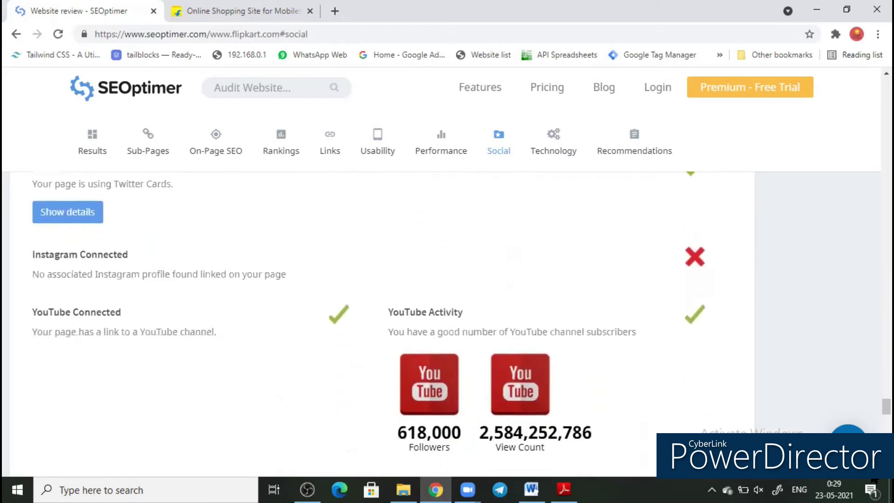
scroll(461, 324, down, 1)
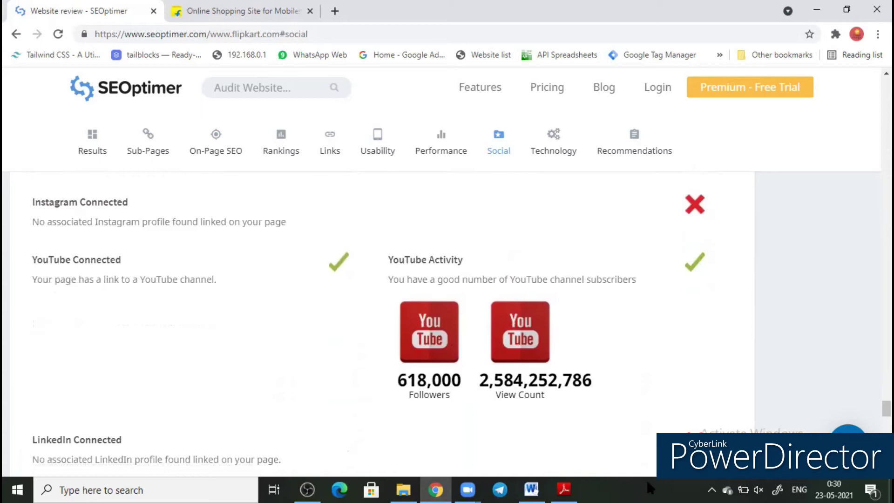
Step: Bring the Word answer document back to the front
click(531, 489)
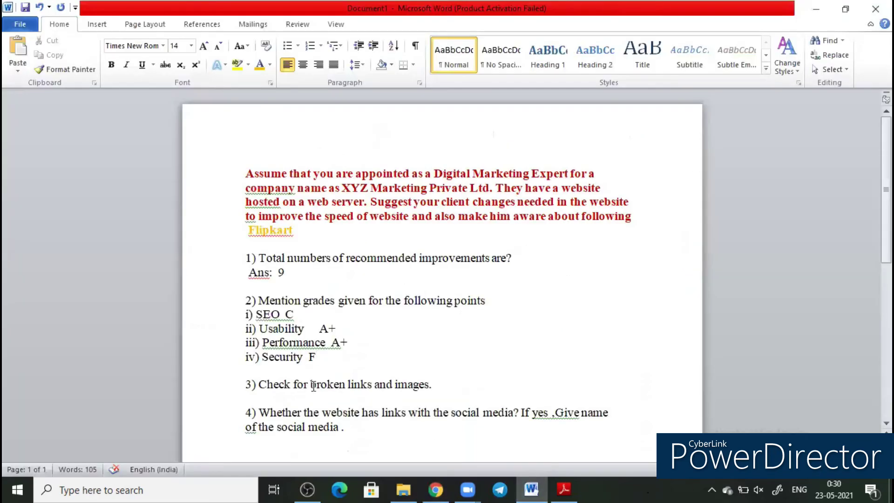
Step: Answer question 4 with YES on a new line below it
click(267, 400)
click(267, 442)
click(345, 426)
key(Return)
text(YES)
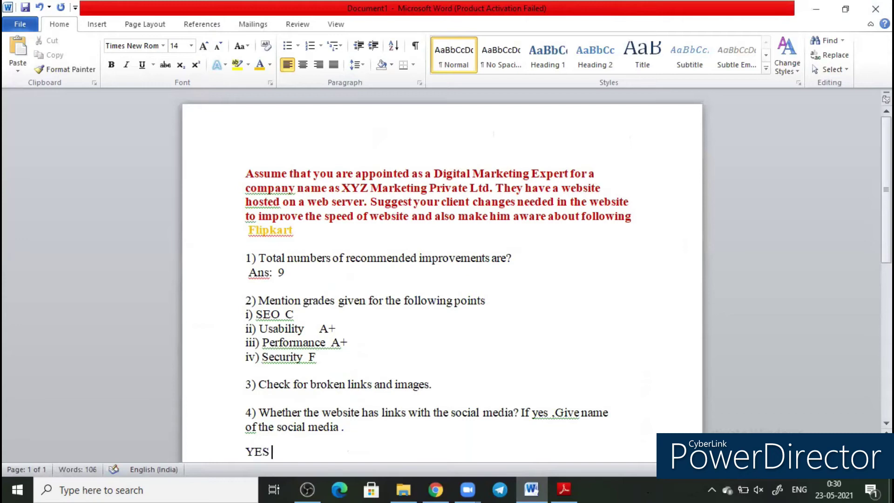
key(Return)
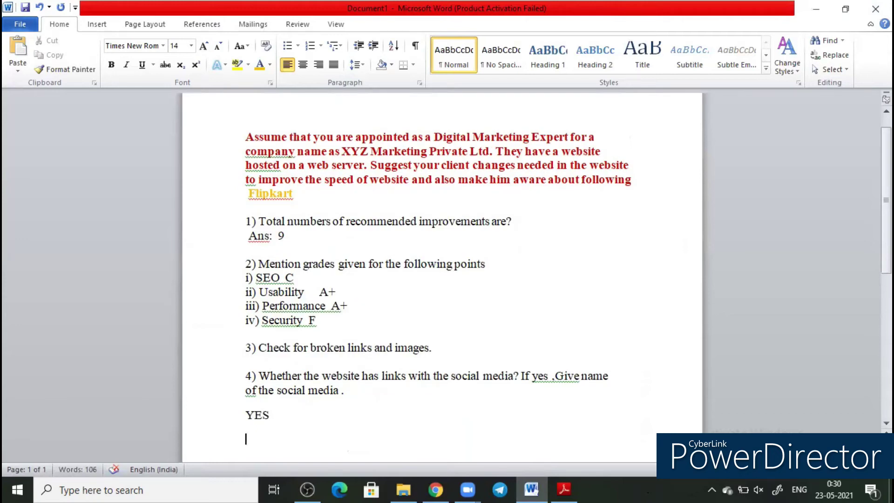
text(names )
text(of s)
text(ocial)
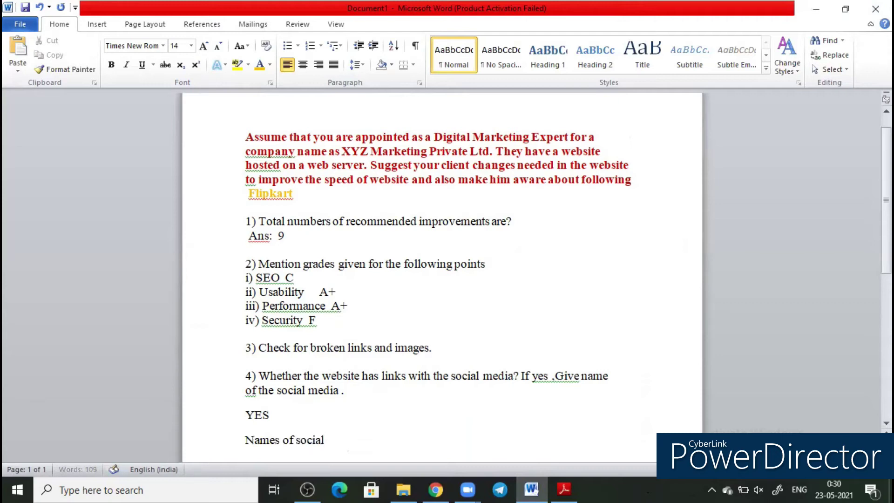
text( media)
Step: List Facebook, Twitter and youtube on separate lines, then return to SEOptimer
key(Return)
text(fa)
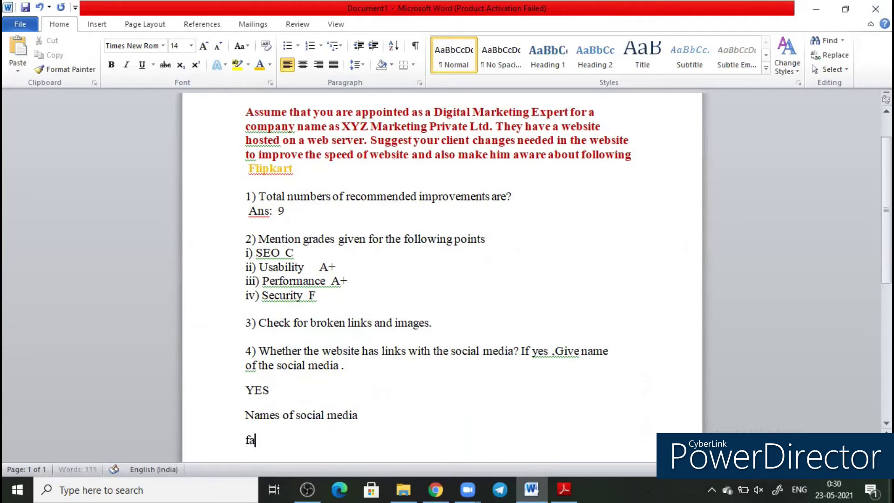
text(cebook)
key(Return)
text(t)
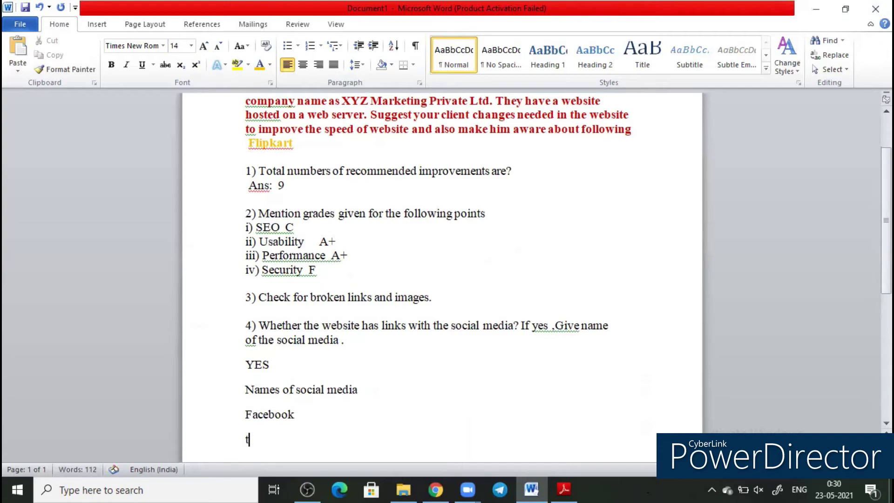
text(witter)
key(Return)
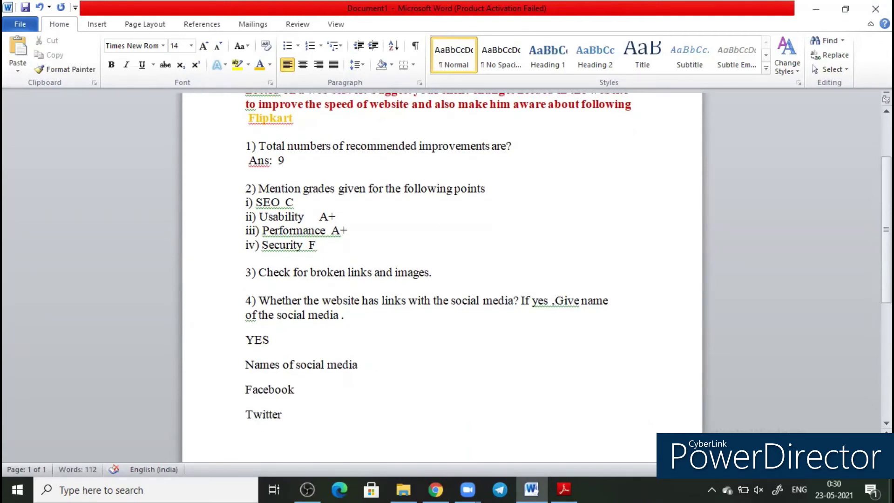
text(youtub)
text(e)
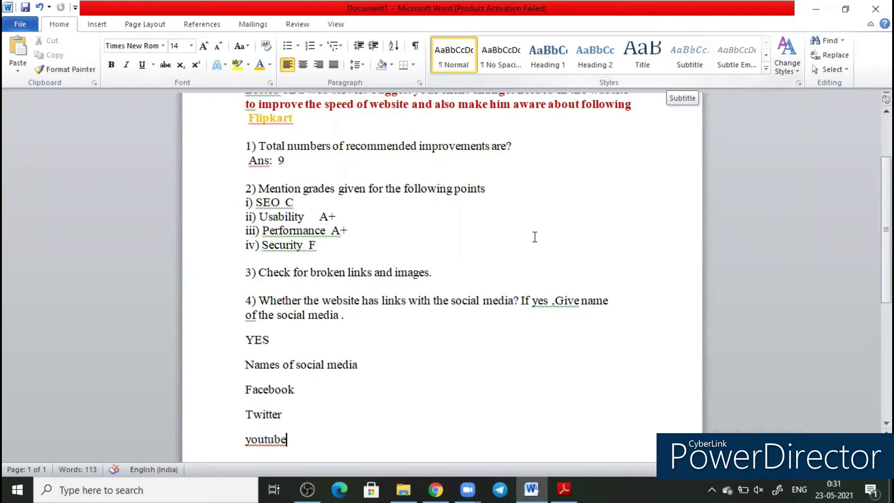
click(436, 489)
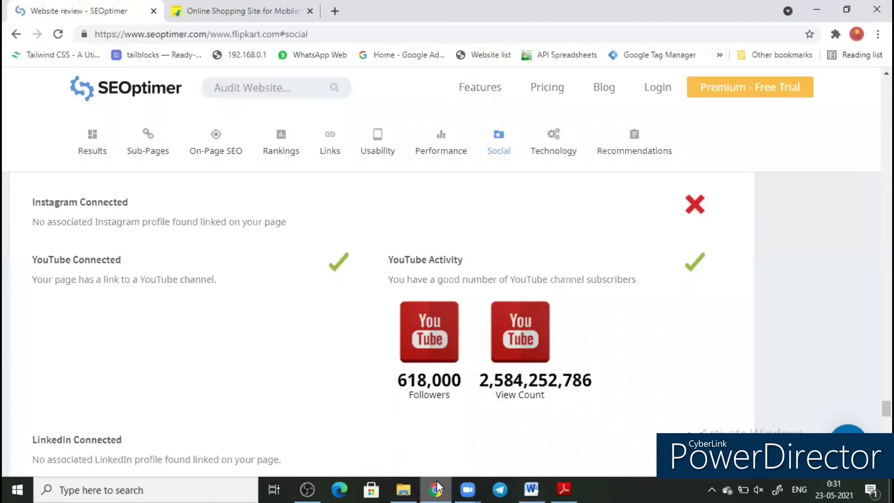
Step: Go from the SEOptimer home page through More > Free Tools to the Broken Link Checker
click(129, 103)
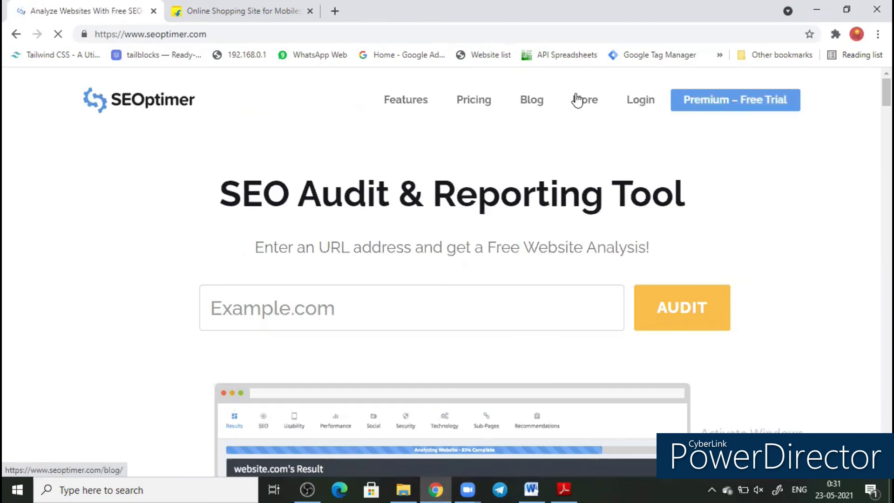
click(580, 101)
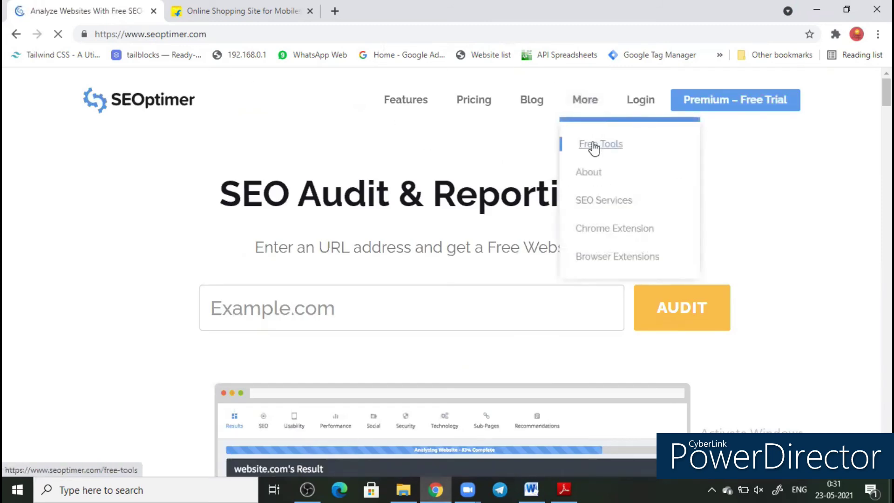
click(592, 148)
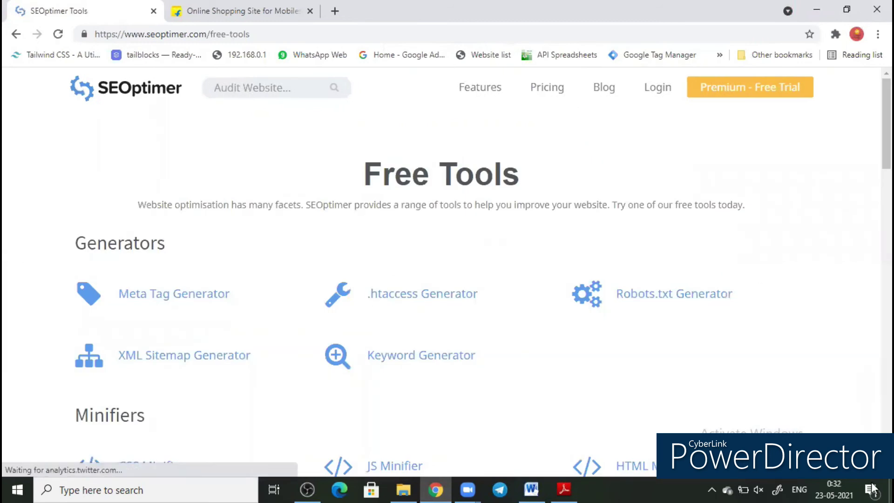
scroll(75, 119, down, 2)
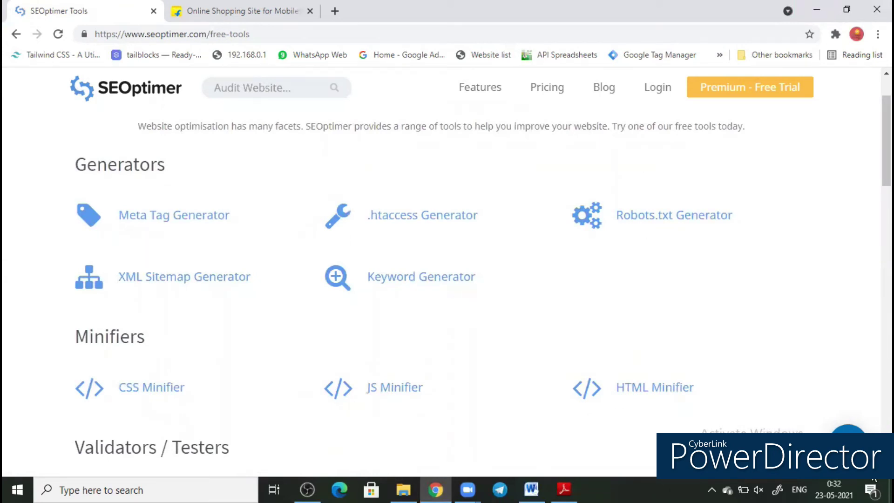
scroll(352, 378, down, 2)
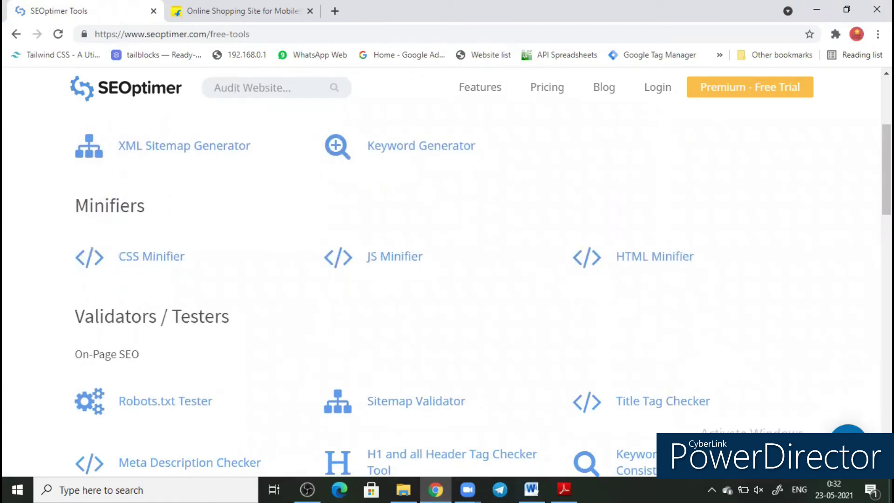
click(875, 482)
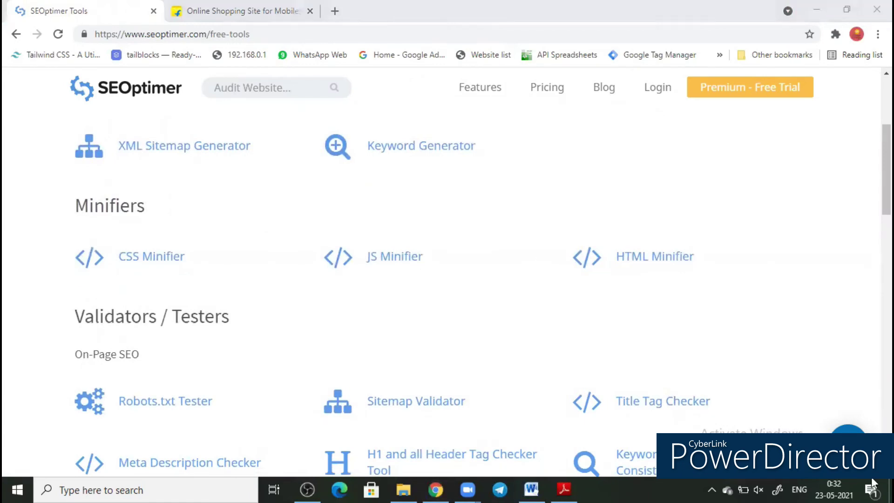
scroll(215, 303, down, 3)
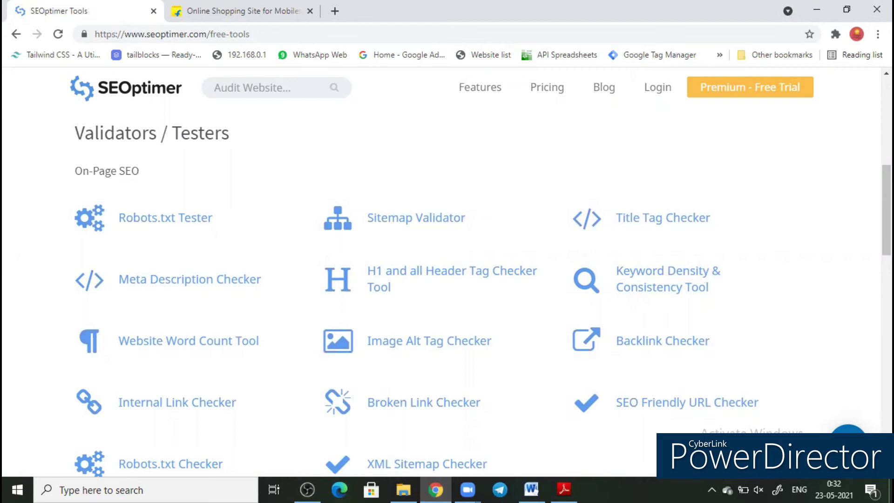
scroll(447, 300, down, 2)
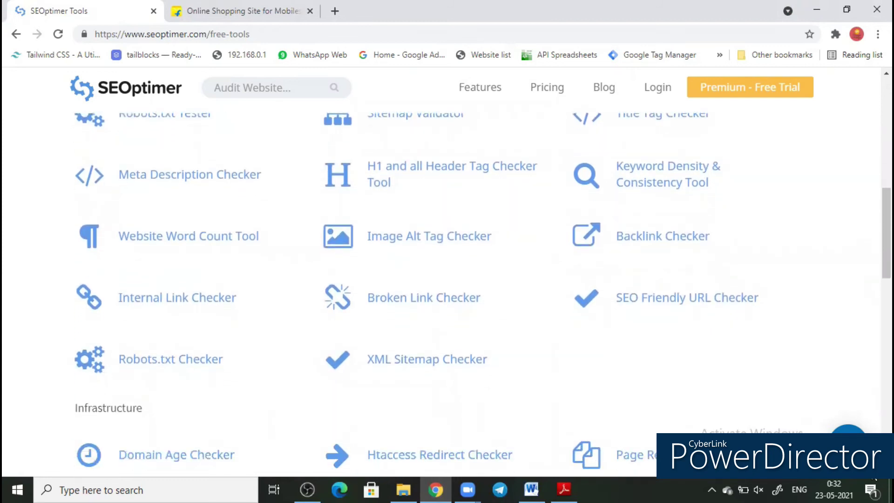
click(425, 308)
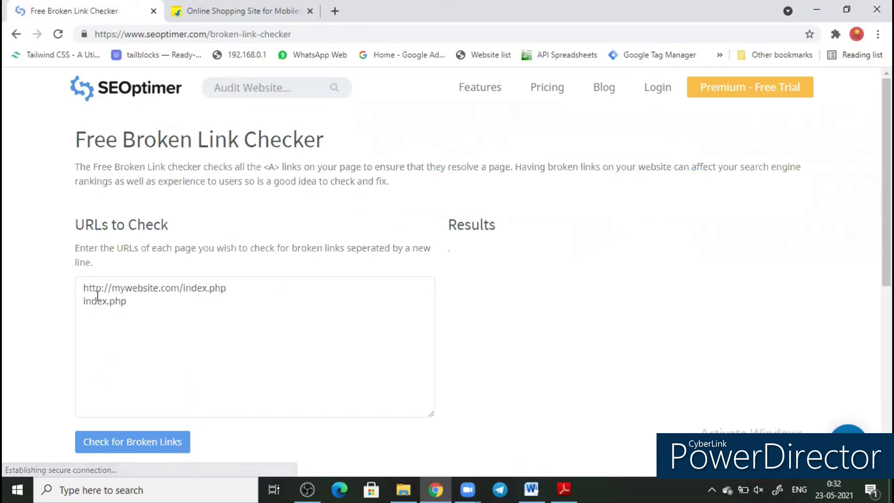
double_click(88, 288)
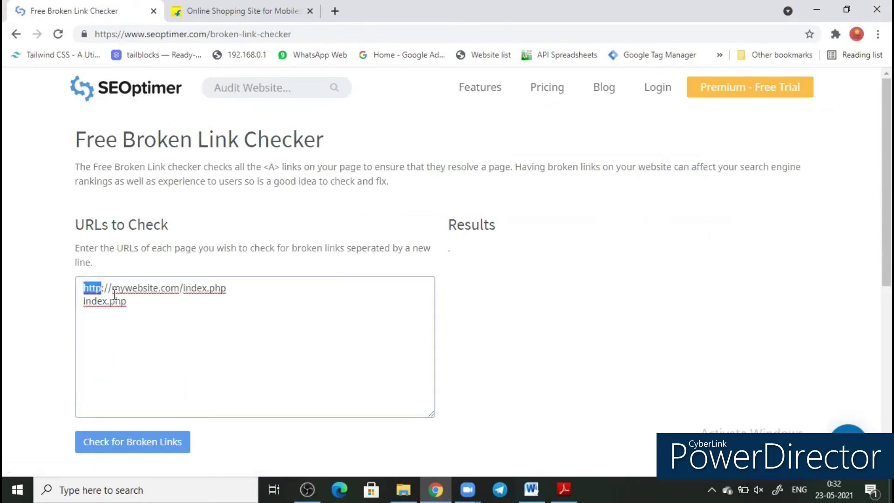
click(131, 300)
double_click(131, 300)
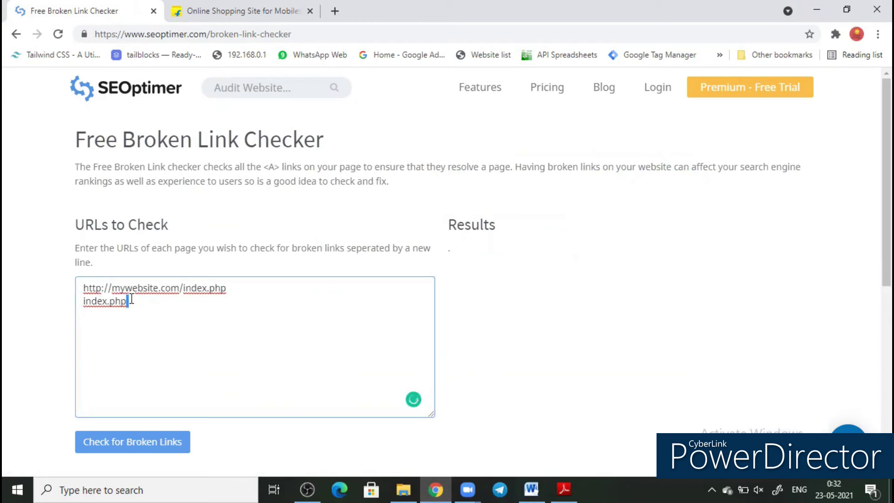
drag(131, 302, 86, 288)
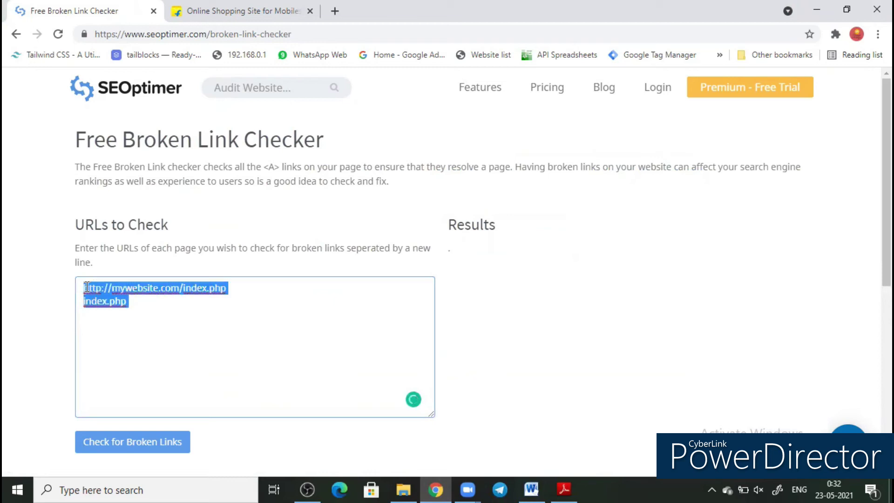
key(BackSpace)
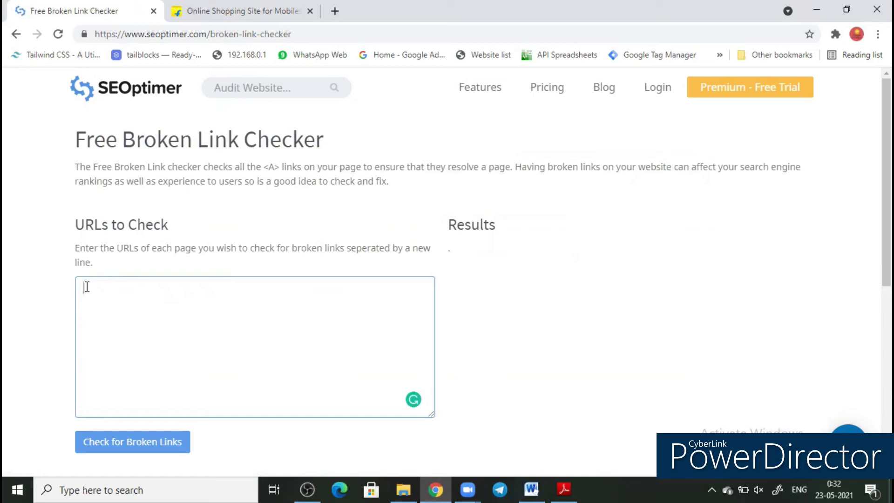
text(https://www.flipkart.com/)
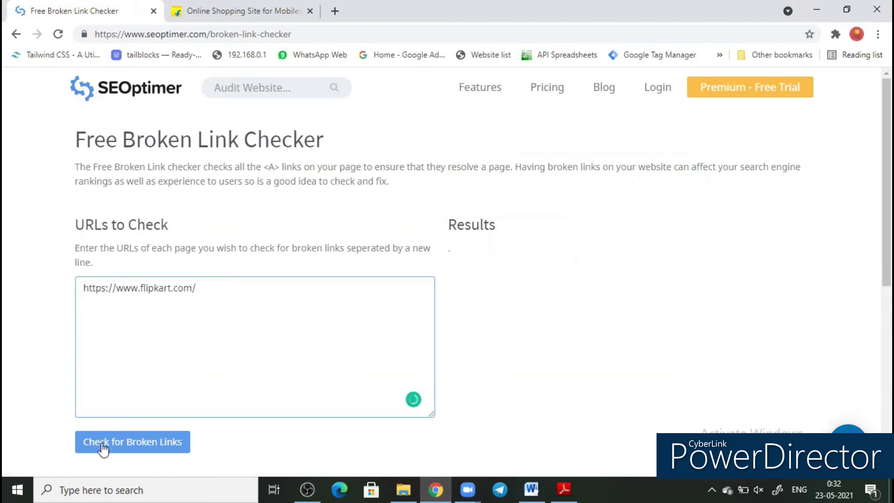
click(105, 451)
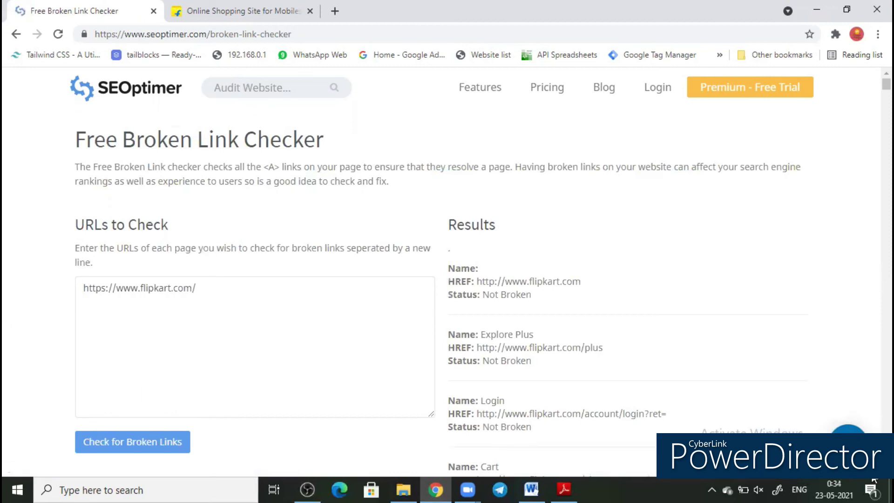
scroll(873, 487, down, 2)
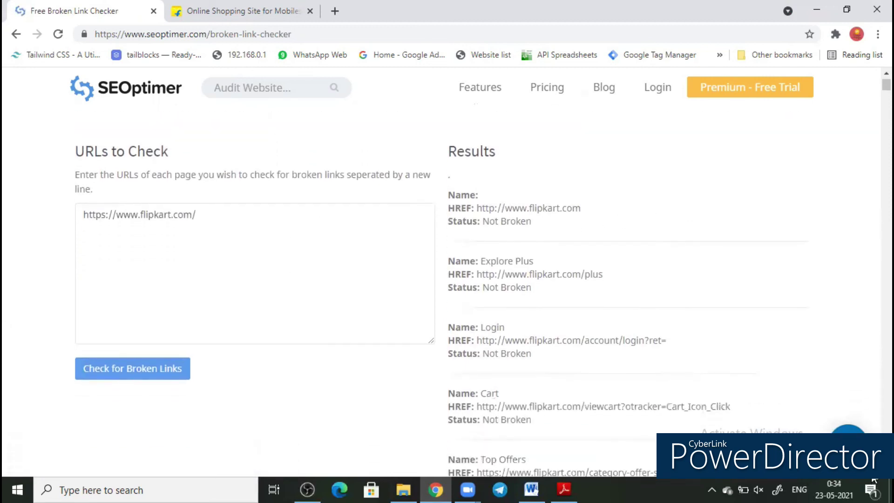
scroll(874, 488, down, 1)
scroll(873, 486, down, 1)
scroll(874, 487, down, 1)
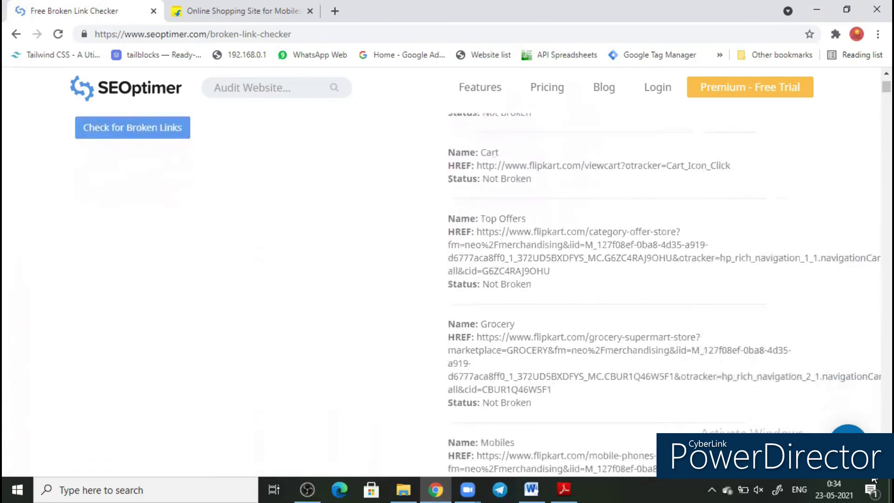
scroll(874, 482, down, 1)
scroll(873, 483, down, 1)
scroll(873, 482, down, 1)
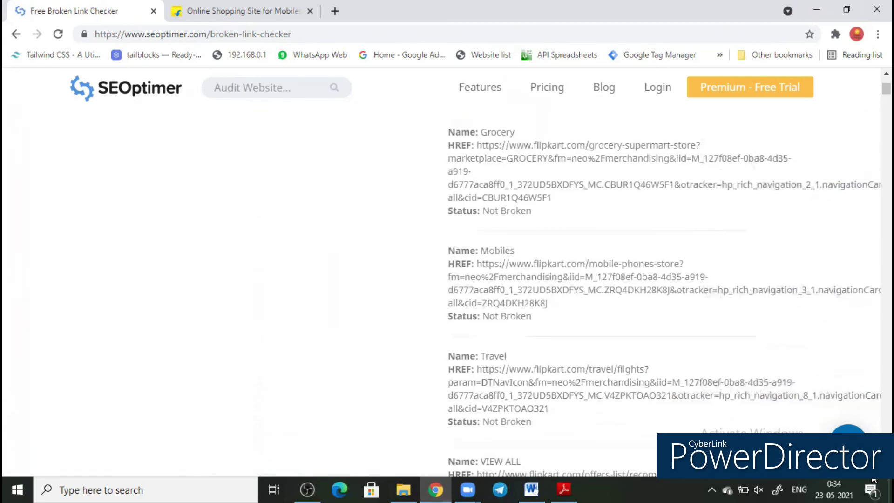
scroll(873, 482, down, 1)
scroll(873, 482, down, 1)
scroll(873, 483, down, 1)
scroll(442, 275, down, 1)
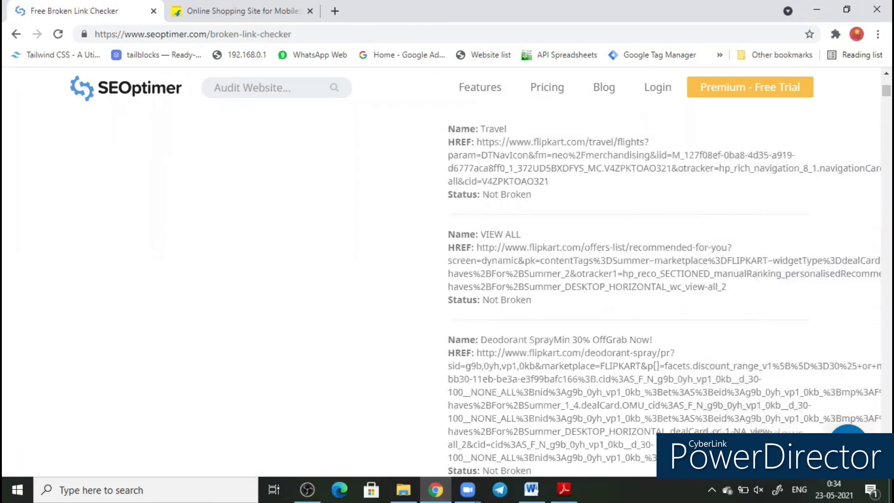
scroll(664, 280, down, 1)
scroll(664, 279, down, 1)
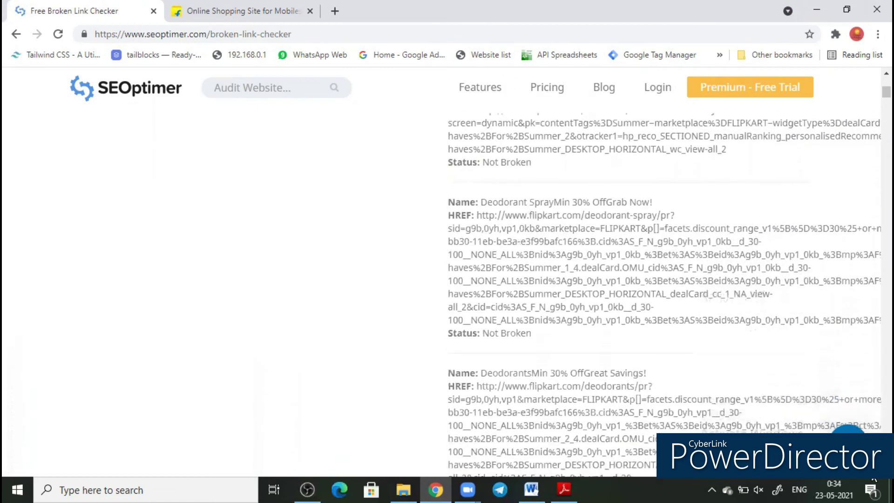
scroll(664, 279, down, 1)
scroll(664, 293, down, 1)
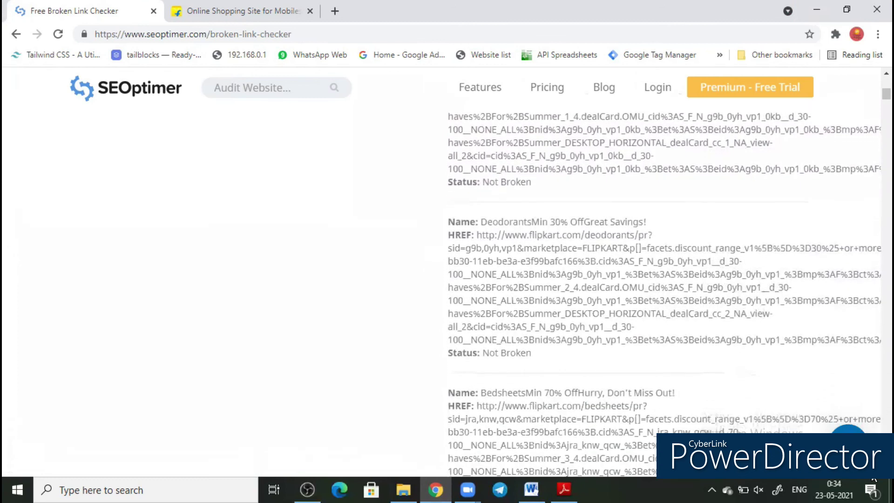
scroll(664, 293, down, 1)
scroll(664, 294, down, 2)
scroll(664, 293, down, 1)
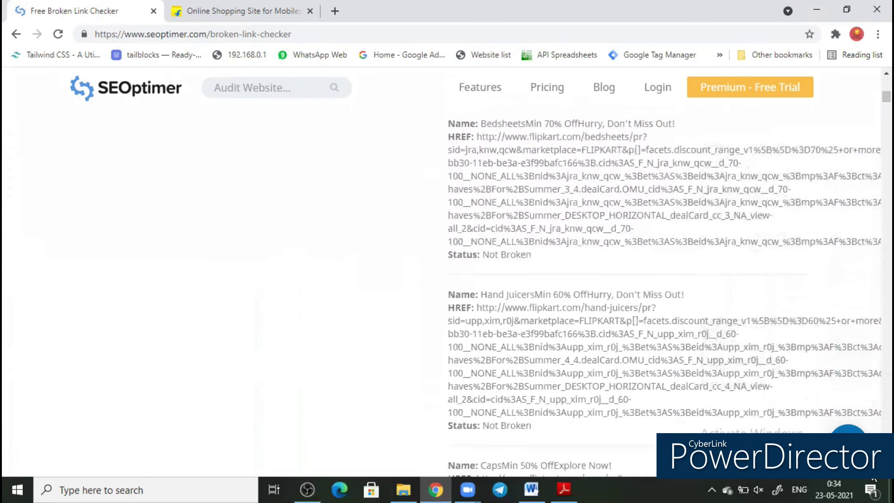
scroll(665, 294, down, 1)
scroll(664, 294, down, 1)
scroll(663, 294, down, 1)
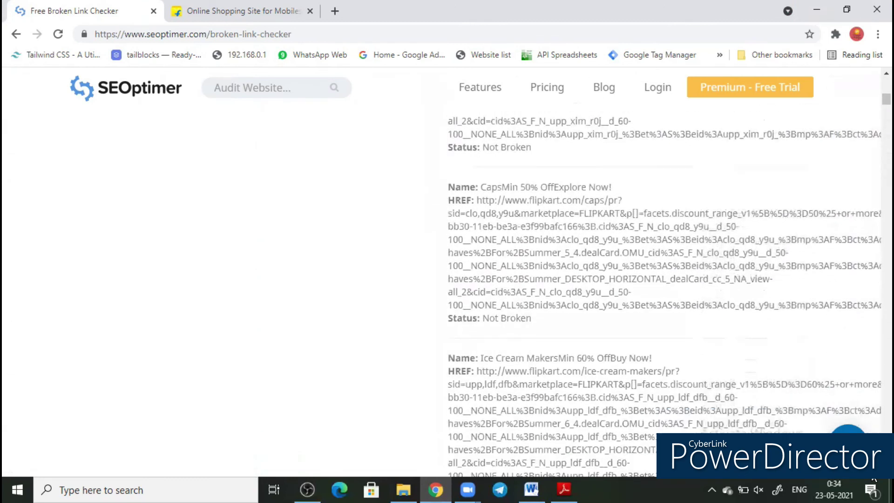
scroll(663, 294, down, 1)
scroll(664, 293, down, 1)
scroll(664, 293, down, 1)
scroll(664, 294, down, 1)
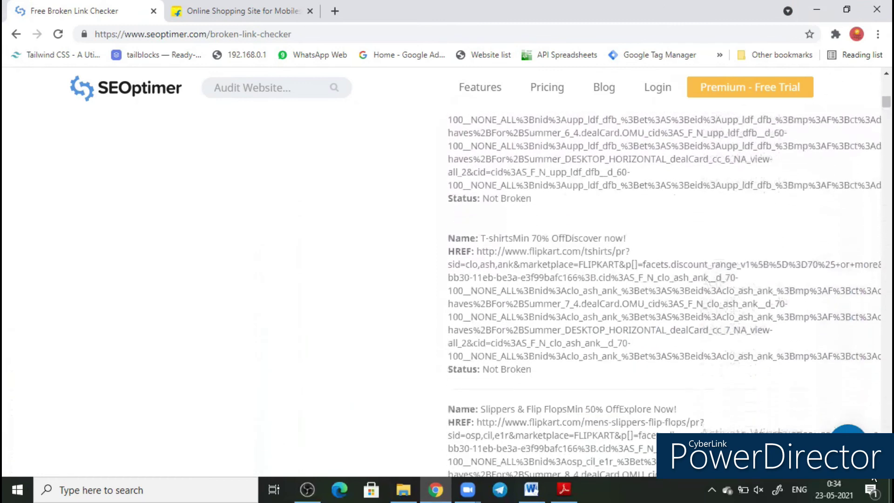
scroll(664, 294, down, 1)
scroll(663, 293, down, 1)
scroll(664, 293, down, 3)
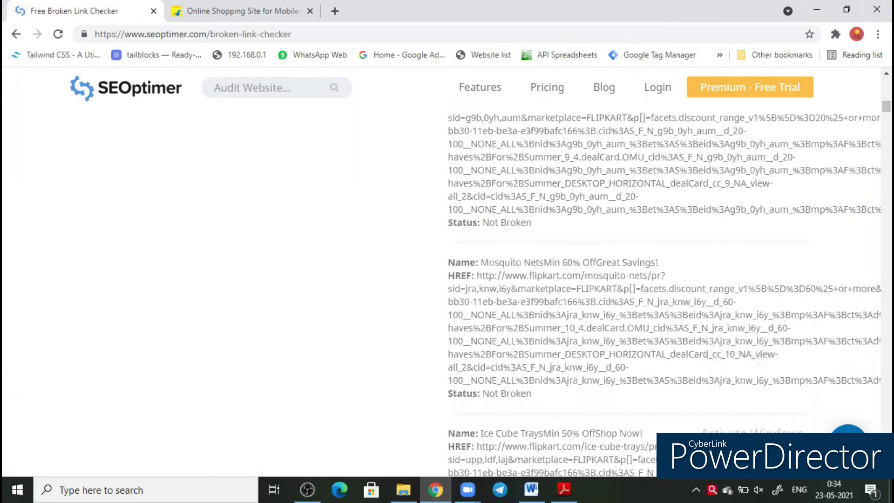
scroll(665, 294, down, 3)
scroll(664, 293, down, 3)
scroll(664, 293, down, 2)
scroll(664, 294, down, 3)
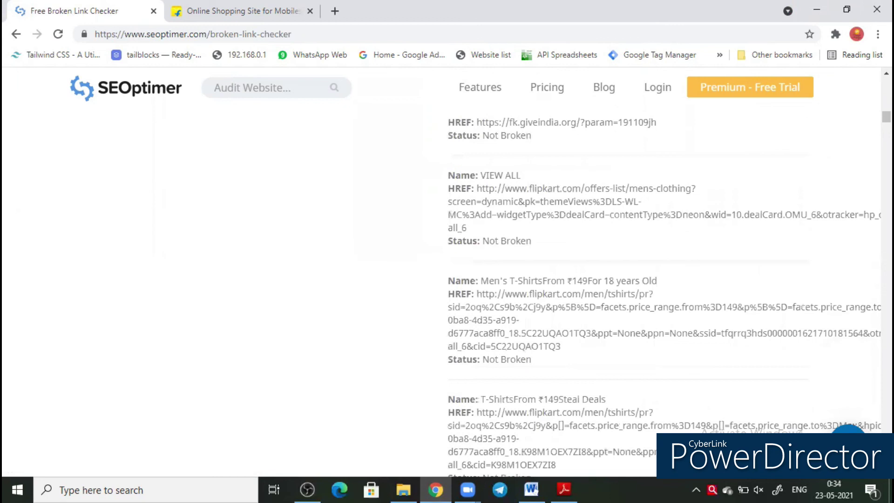
scroll(664, 294, down, 3)
scroll(664, 293, down, 3)
scroll(664, 294, down, 3)
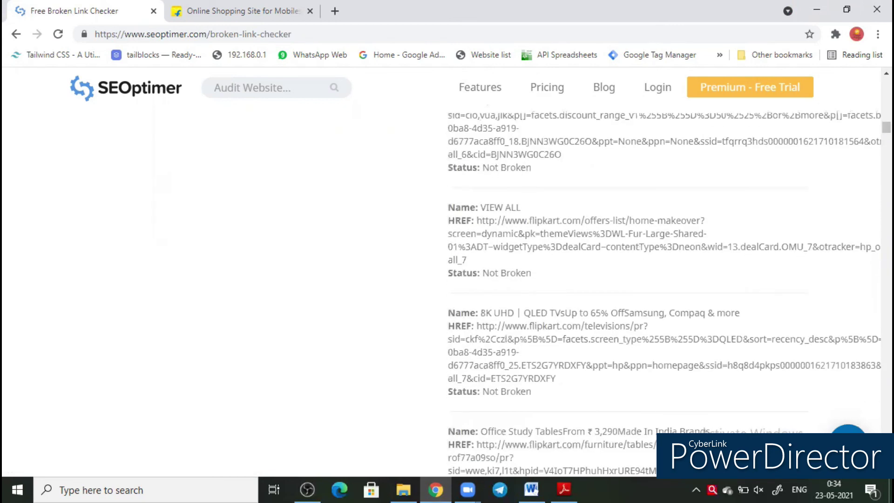
scroll(664, 294, down, 3)
scroll(664, 294, down, 3)
scroll(664, 294, down, 3)
scroll(664, 294, down, 3)
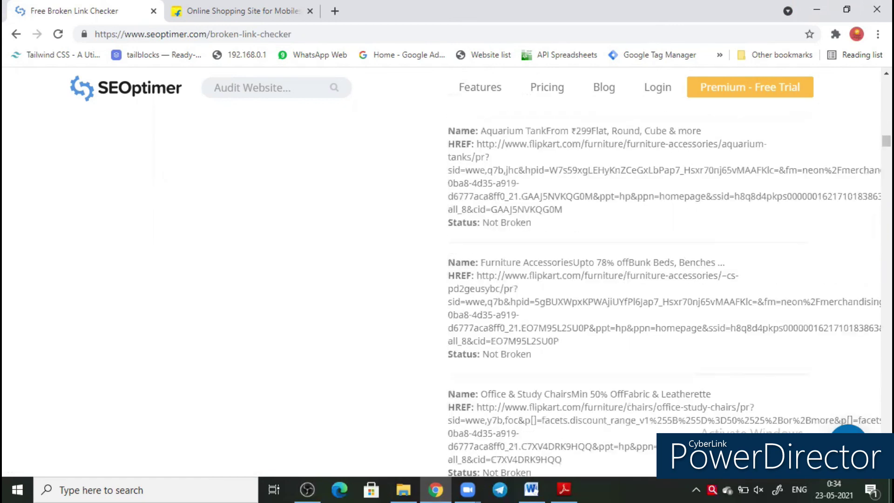
scroll(665, 294, down, 3)
scroll(664, 293, down, 3)
scroll(663, 294, down, 3)
scroll(664, 293, down, 3)
scroll(663, 293, down, 3)
scroll(664, 293, down, 3)
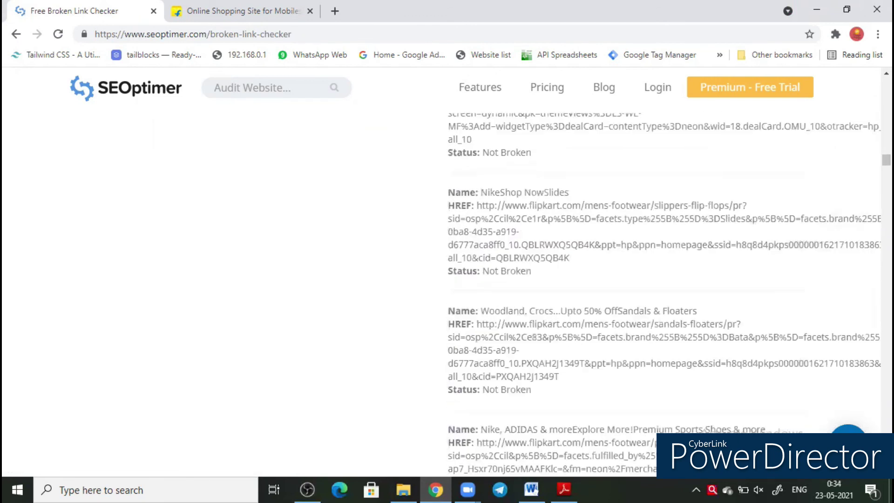
scroll(663, 294, down, 3)
scroll(664, 294, down, 3)
scroll(664, 294, down, 3)
scroll(664, 293, down, 3)
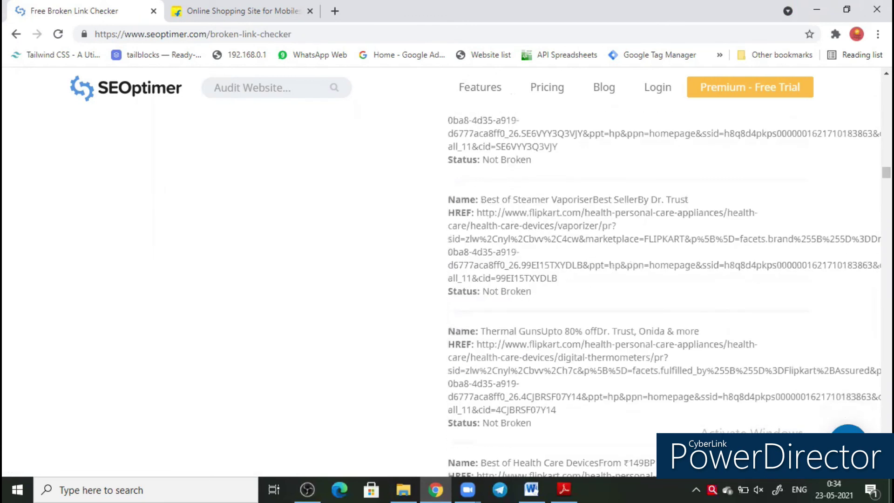
scroll(664, 294, down, 3)
scroll(665, 293, down, 3)
scroll(663, 294, down, 3)
scroll(664, 294, down, 3)
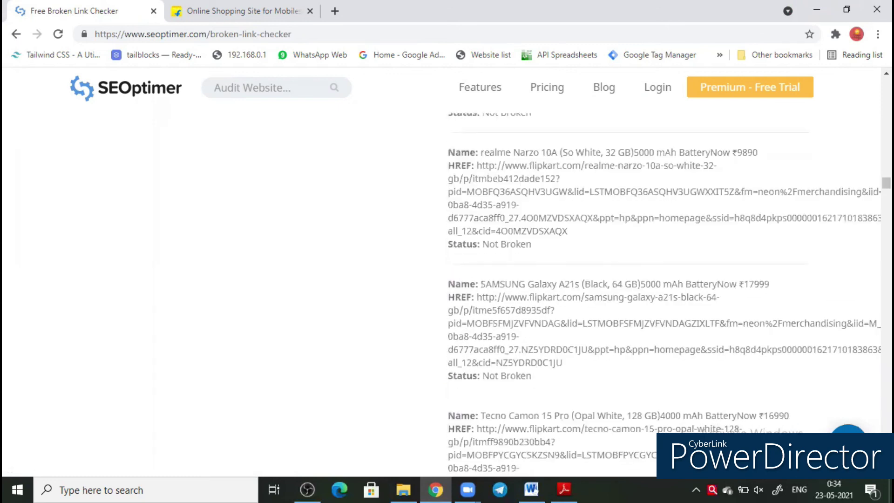
scroll(664, 294, down, 3)
scroll(664, 294, down, 3)
scroll(665, 294, down, 3)
scroll(664, 294, down, 5)
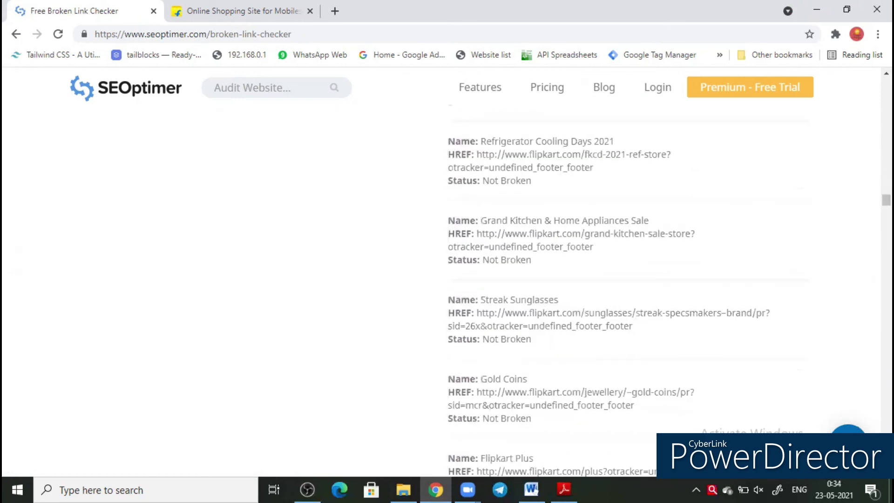
scroll(663, 294, down, 5)
scroll(664, 293, down, 5)
scroll(629, 293, down, 5)
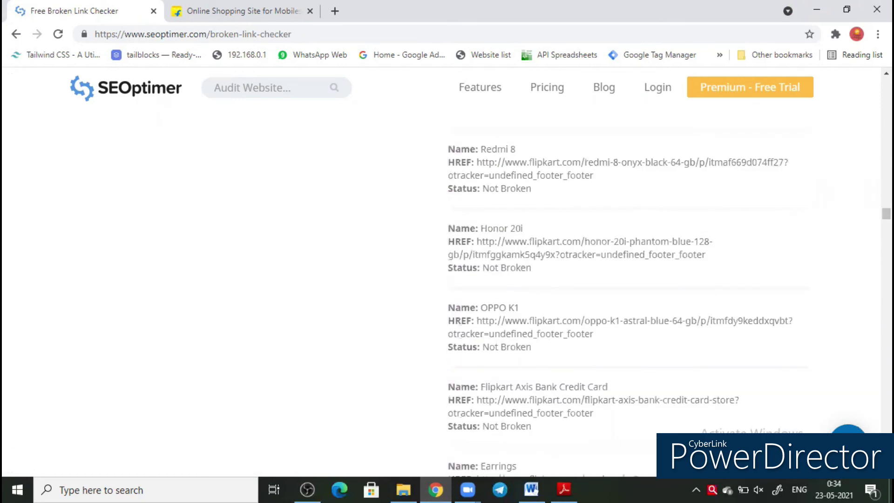
scroll(629, 293, down, 5)
scroll(629, 294, down, 5)
scroll(630, 294, down, 5)
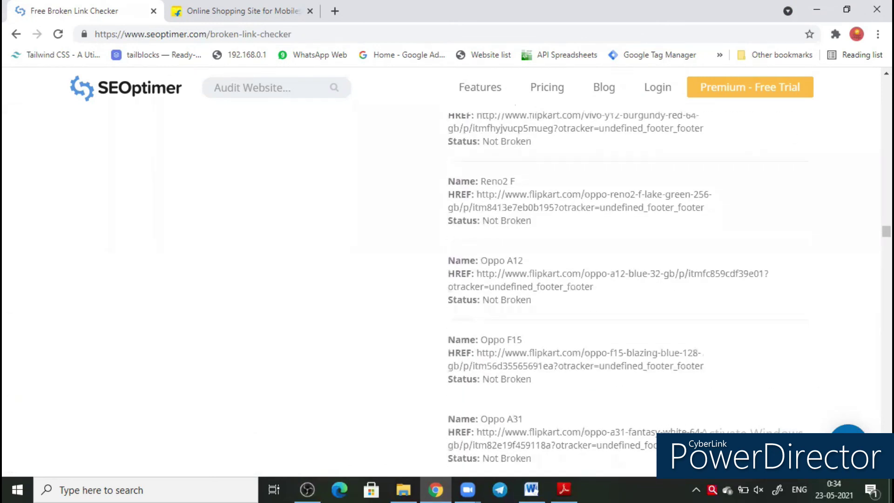
scroll(629, 293, down, 5)
scroll(629, 293, down, 5)
scroll(629, 293, down, 5)
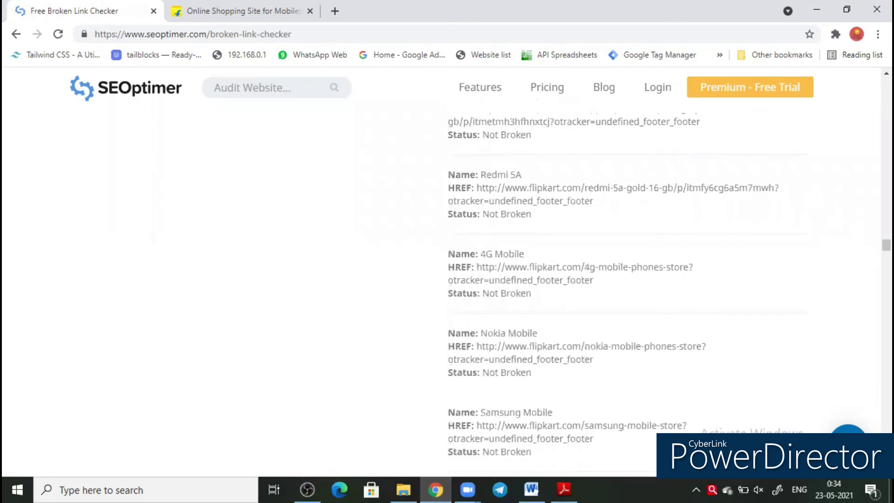
scroll(628, 293, down, 5)
scroll(629, 293, down, 5)
scroll(629, 293, down, 5)
scroll(629, 293, down, 5)
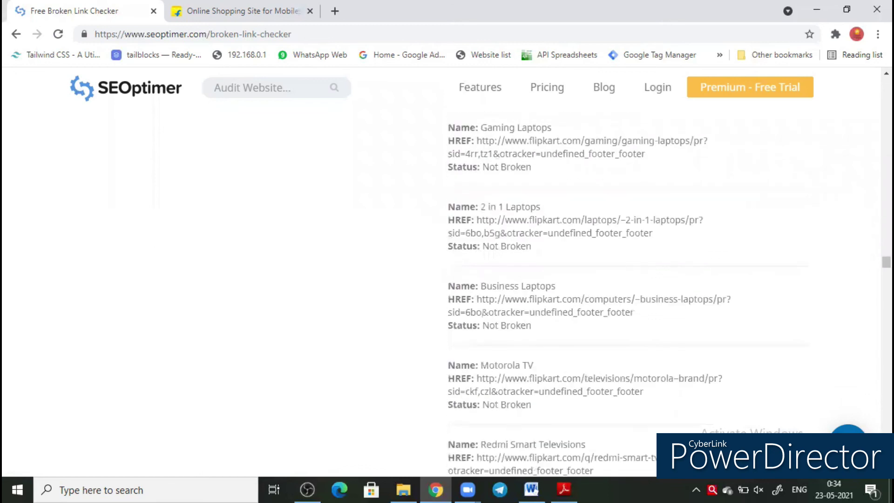
scroll(629, 294, down, 5)
scroll(629, 294, down, 5)
scroll(629, 294, down, 2)
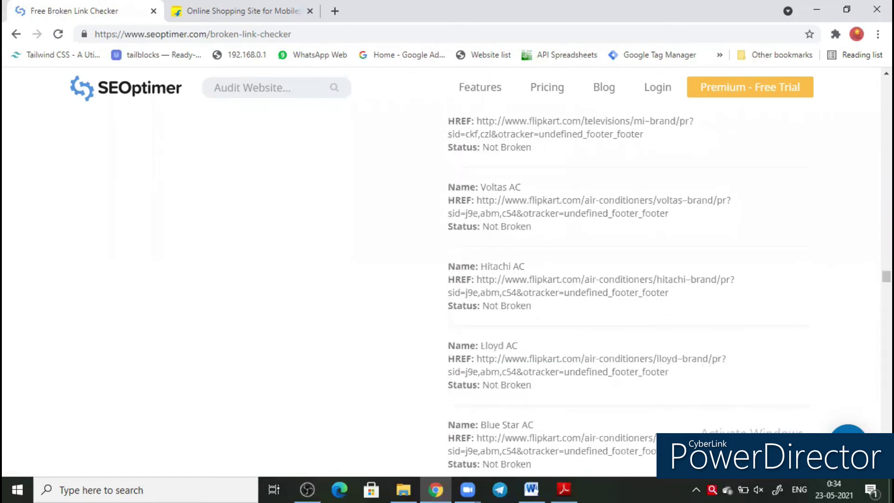
scroll(629, 293, down, 5)
scroll(629, 294, down, 5)
scroll(630, 294, down, 5)
scroll(629, 294, down, 5)
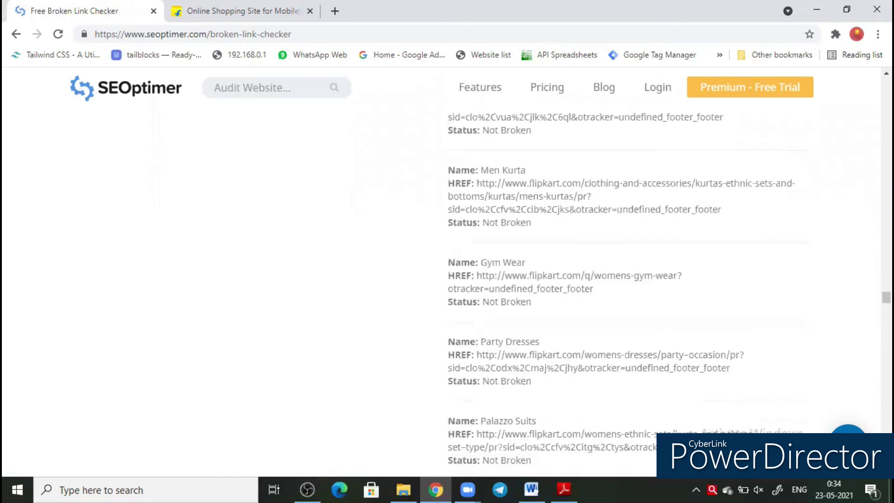
scroll(629, 294, down, 5)
scroll(630, 294, down, 3)
scroll(629, 293, down, 5)
scroll(629, 294, down, 5)
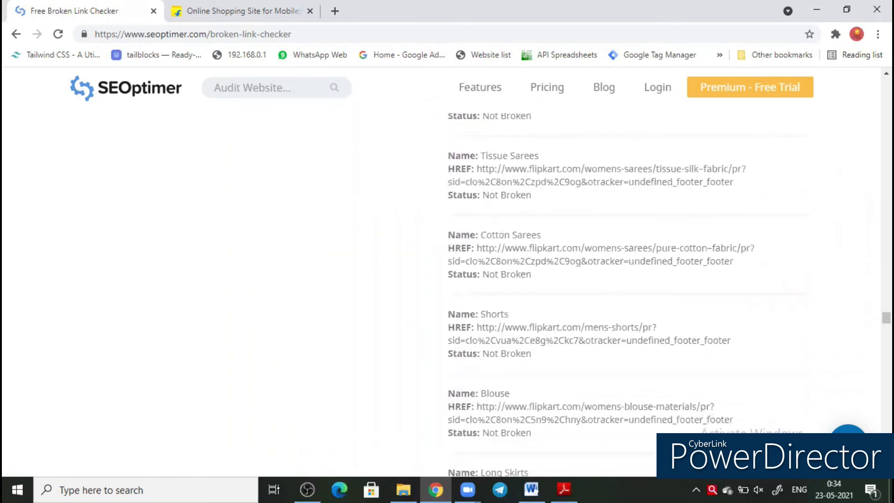
scroll(629, 293, down, 5)
scroll(629, 294, down, 5)
scroll(630, 293, down, 5)
scroll(630, 294, down, 5)
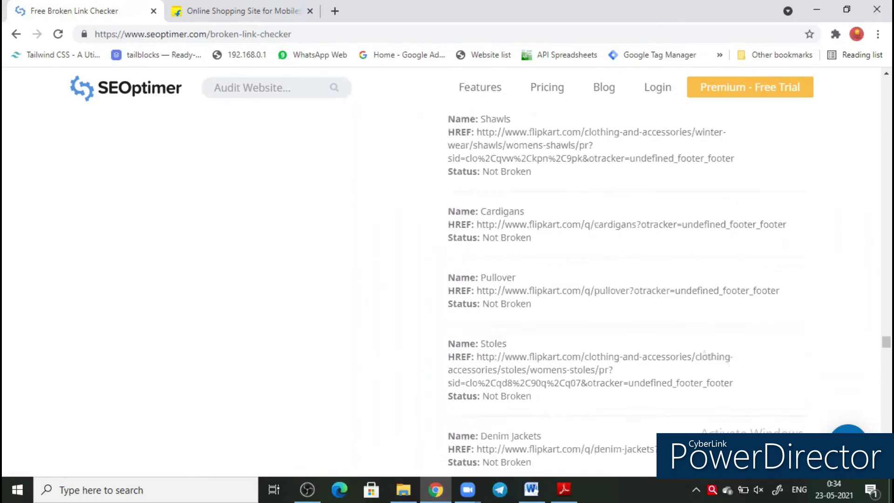
scroll(629, 293, down, 5)
scroll(630, 293, down, 5)
scroll(629, 294, down, 5)
scroll(629, 293, down, 5)
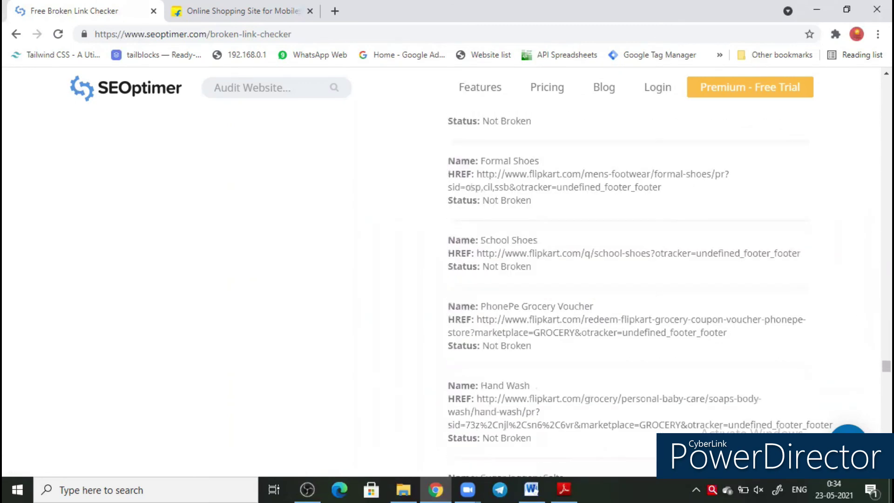
scroll(629, 294, down, 5)
scroll(629, 293, down, 5)
scroll(629, 294, down, 5)
scroll(629, 294, down, 5)
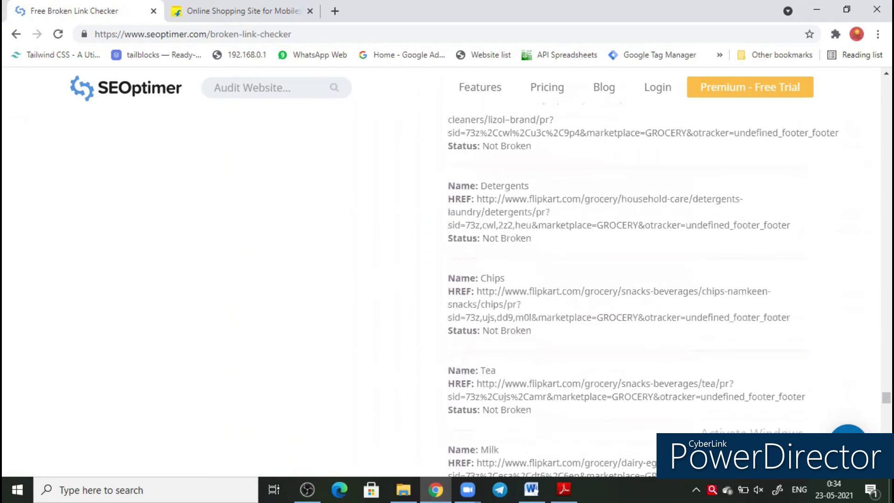
scroll(629, 293, down, 5)
scroll(629, 294, down, 5)
scroll(628, 293, down, 5)
scroll(630, 294, down, 5)
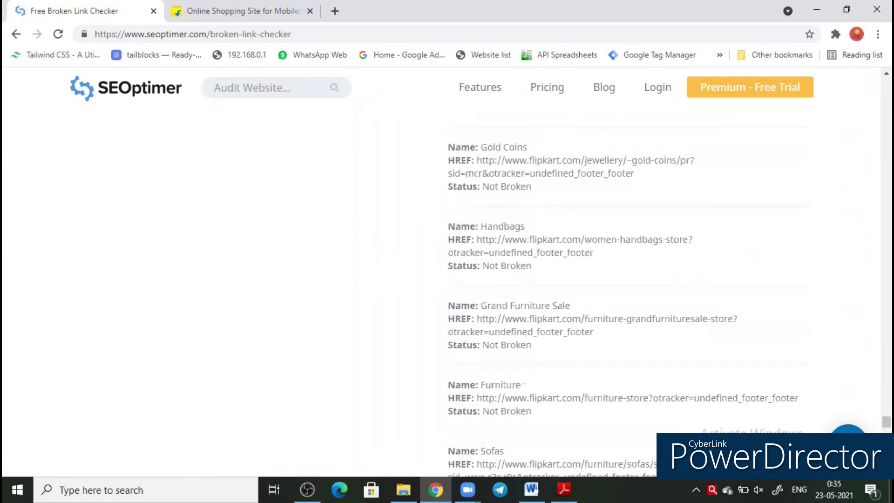
scroll(629, 294, down, 5)
scroll(628, 294, down, 5)
scroll(629, 294, down, 5)
scroll(629, 294, down, 5)
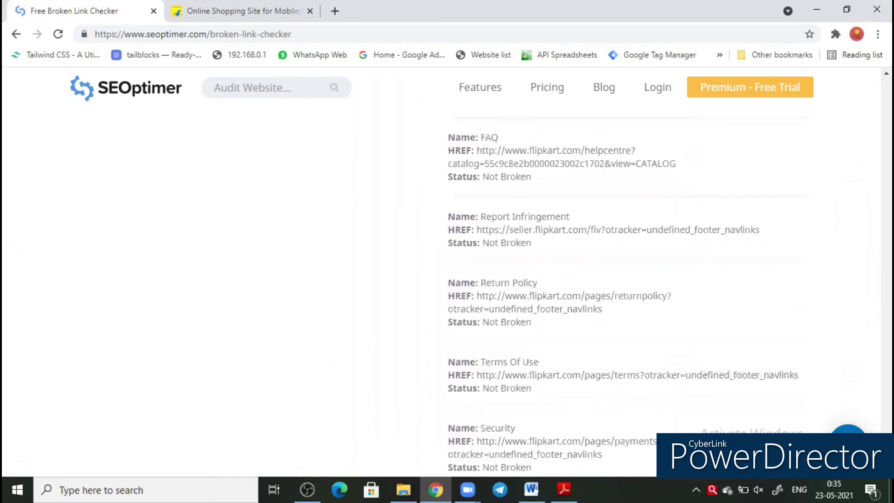
scroll(629, 294, down, 5)
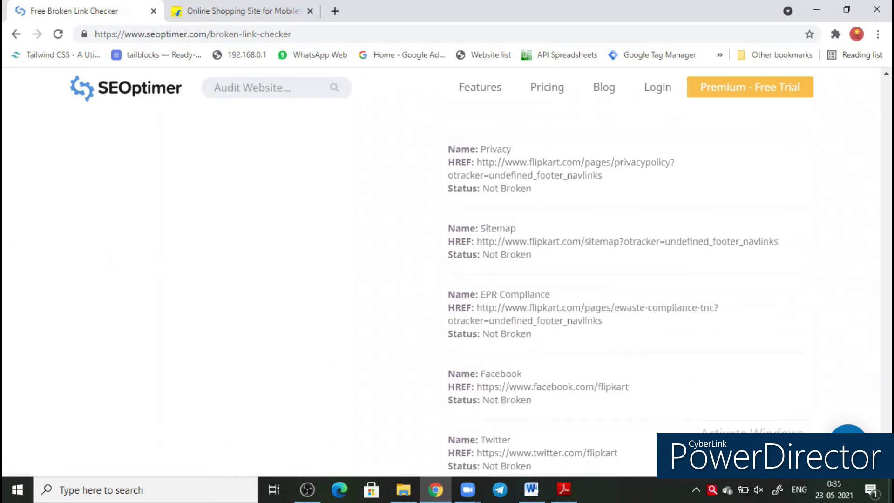
scroll(629, 293, down, 5)
scroll(628, 294, down, 2)
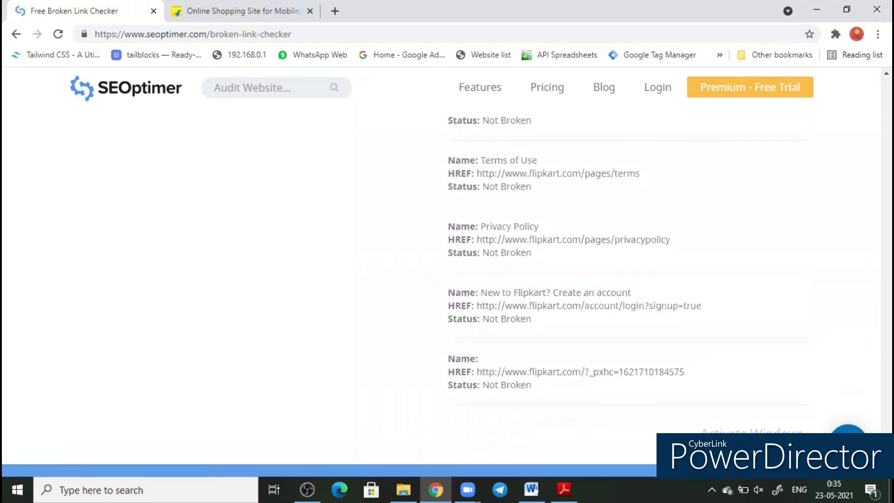
Step: Switch back to the Word document at question 3
click(531, 489)
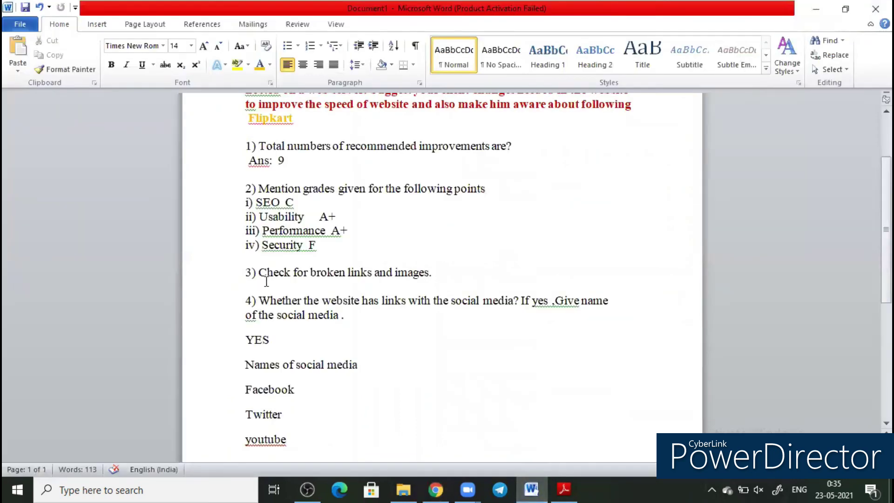
text(No)
Step: Write 'Ans: No' under question 3 and leave a blank line before question 4
key(Left)
key(Left)
text(ans)
text(:)
key(Right)
key(Return)
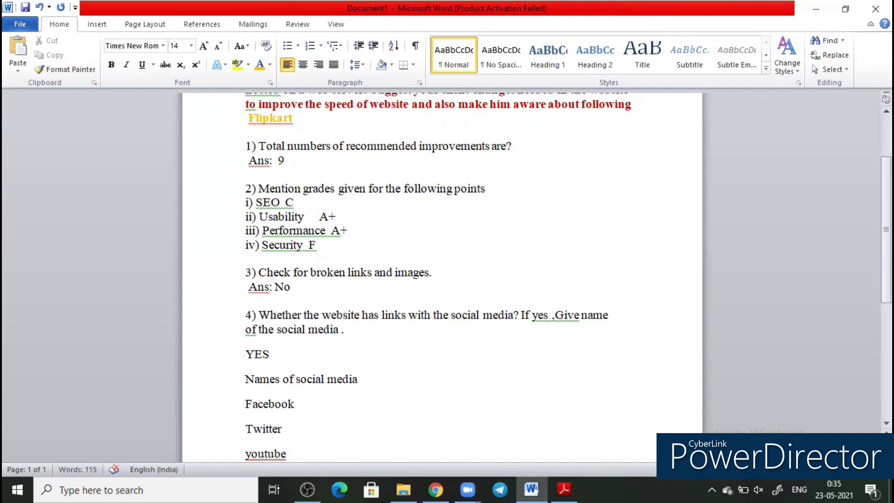